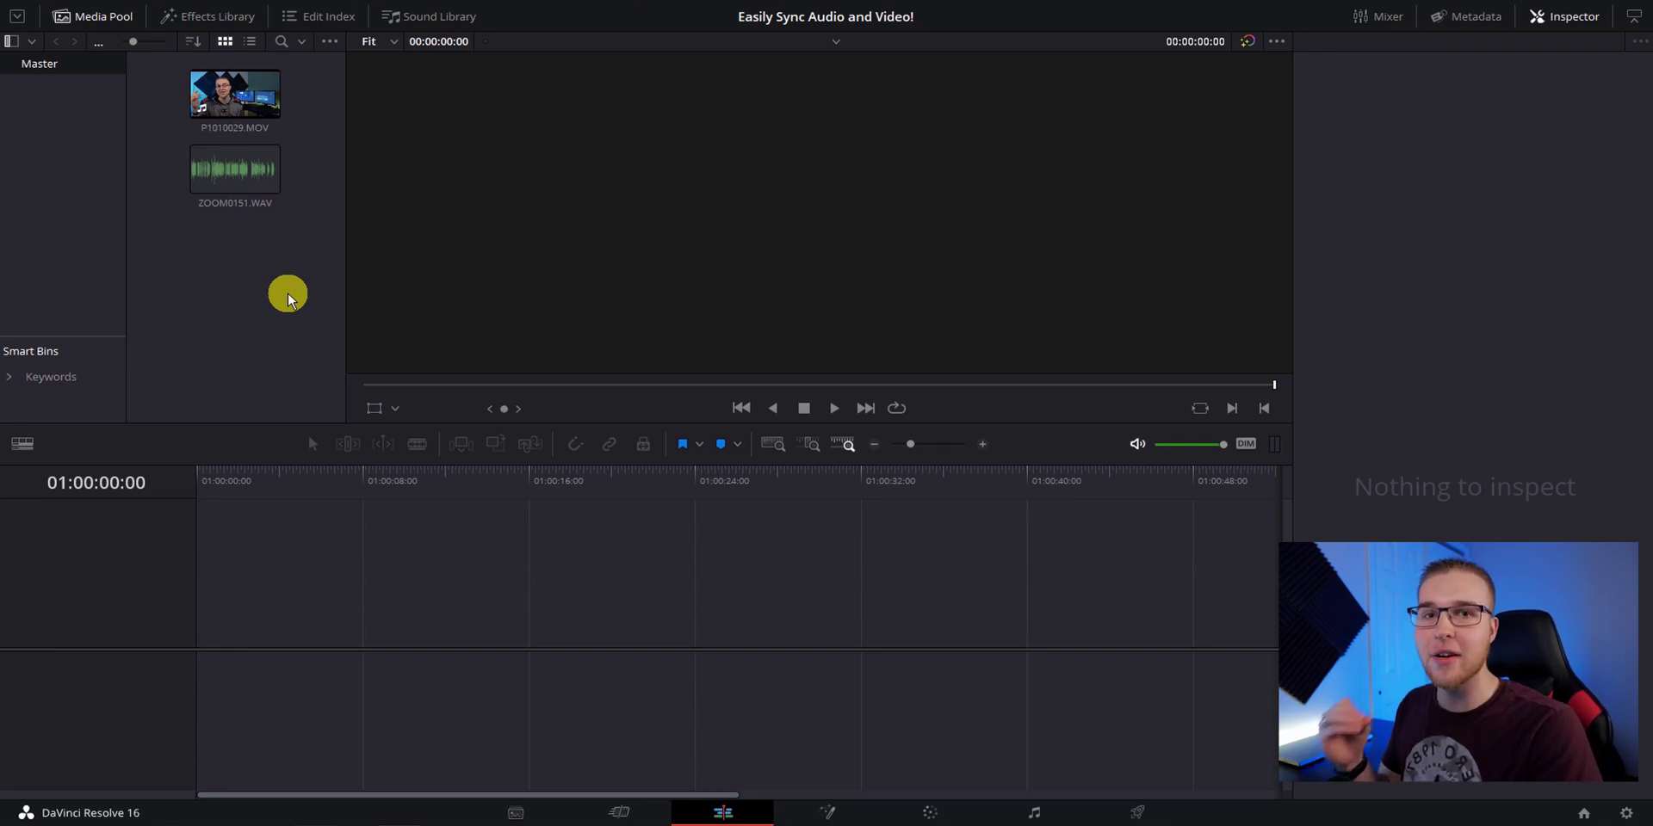
On the Cut page, select both P1010029.MOV and ZOOM0151.WAV in the Media Pool
{"action": "left_click", "coordinate": [616, 811]}
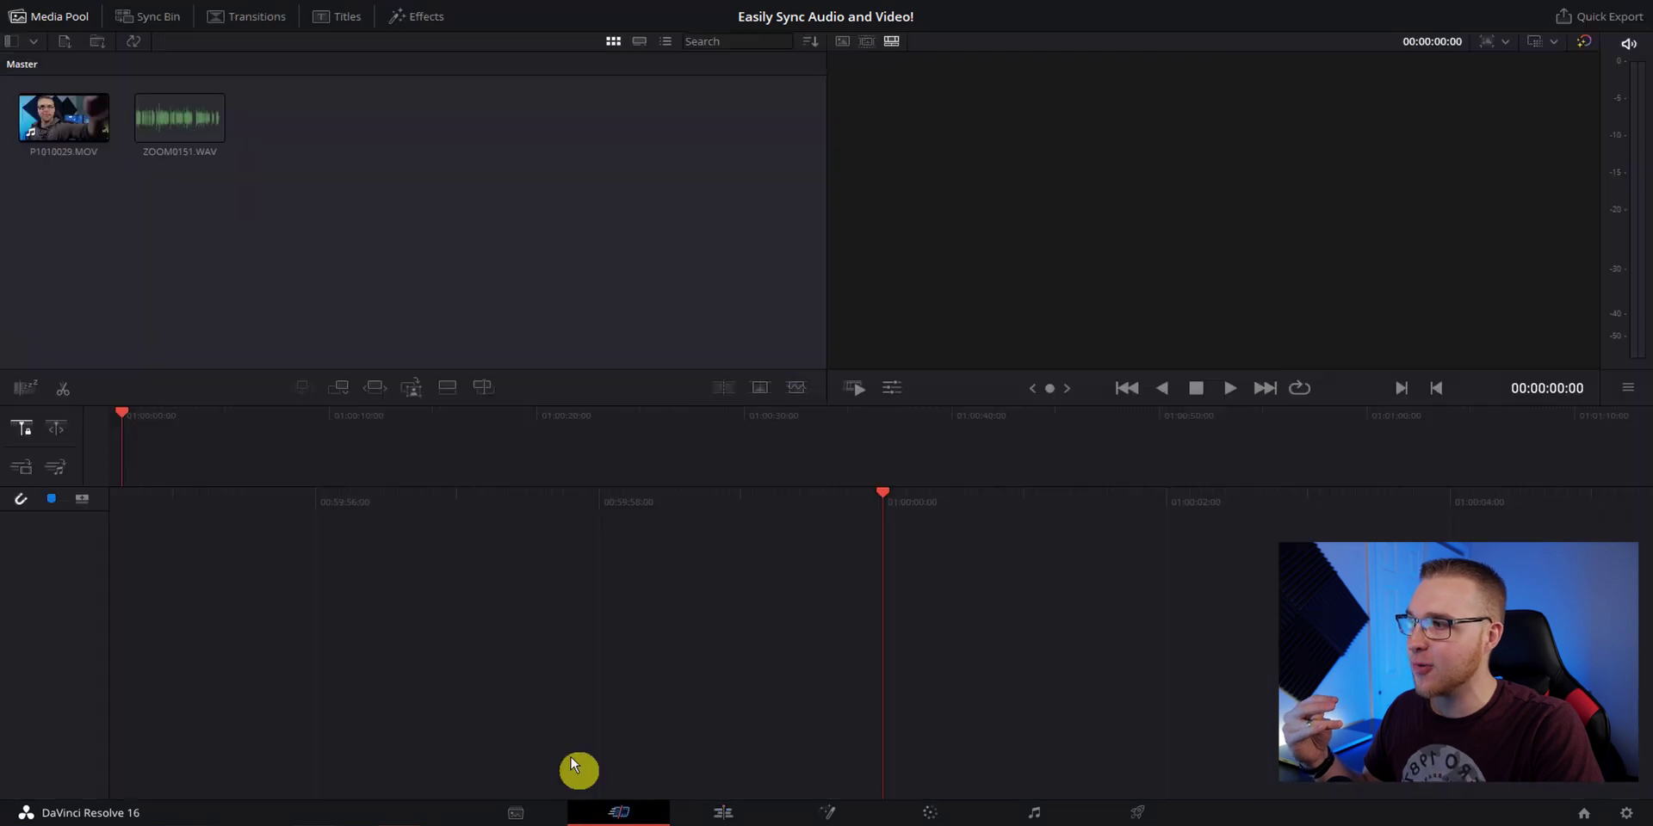
{"action": "left_click_drag", "start_coordinate": [275, 185], "coordinate": [58, 106]}
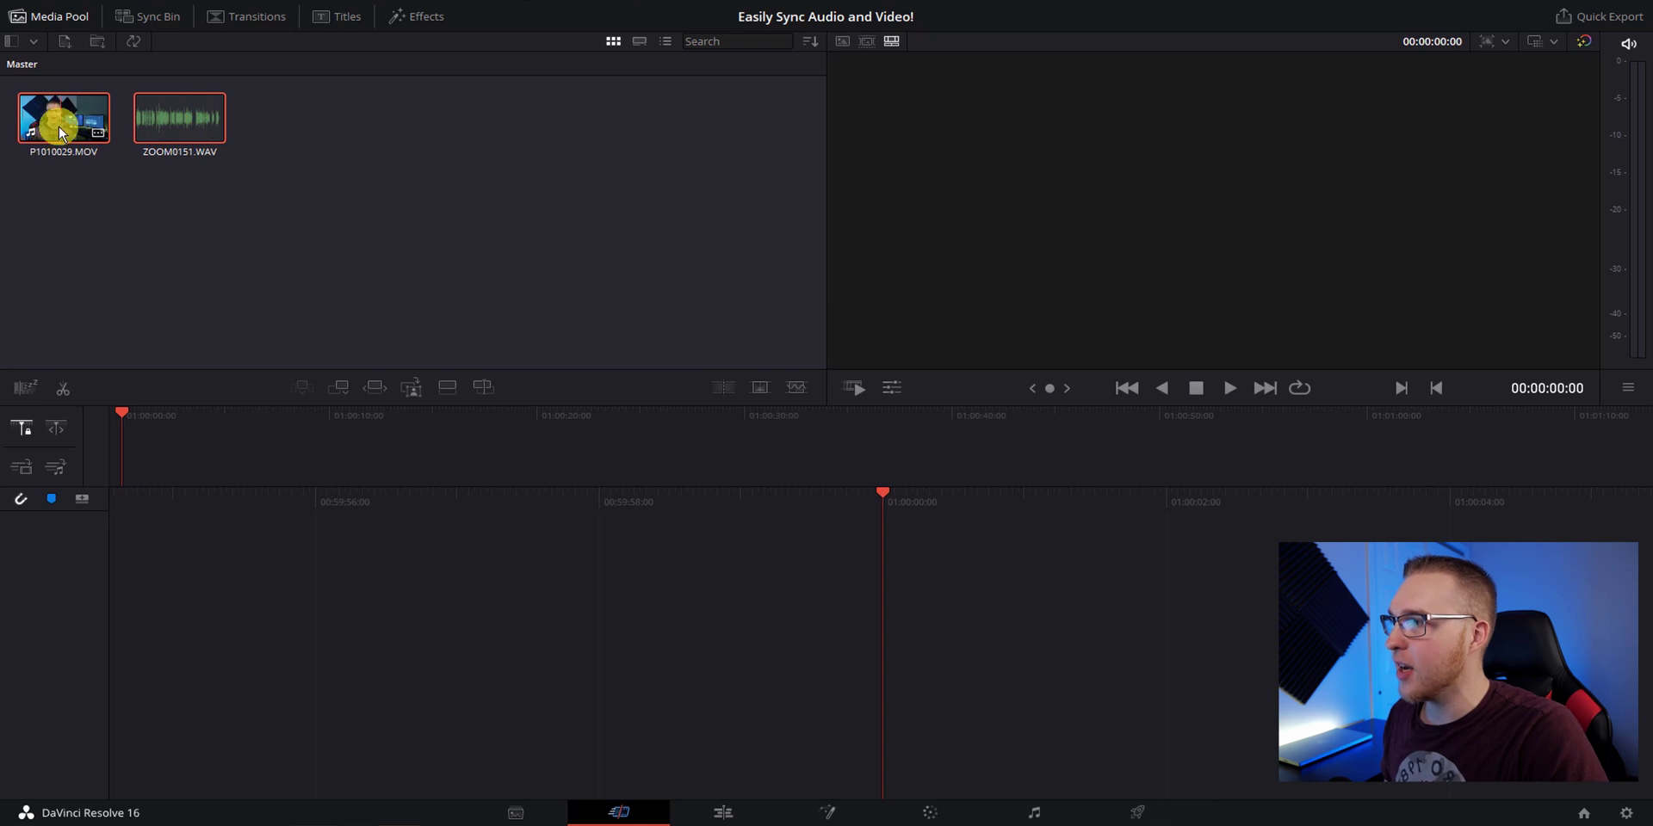
Sync P1010029.MOV with ZOOM0151.WAV by audio waveform and save the synced clips
{"action": "left_click", "coordinate": [133, 43]}
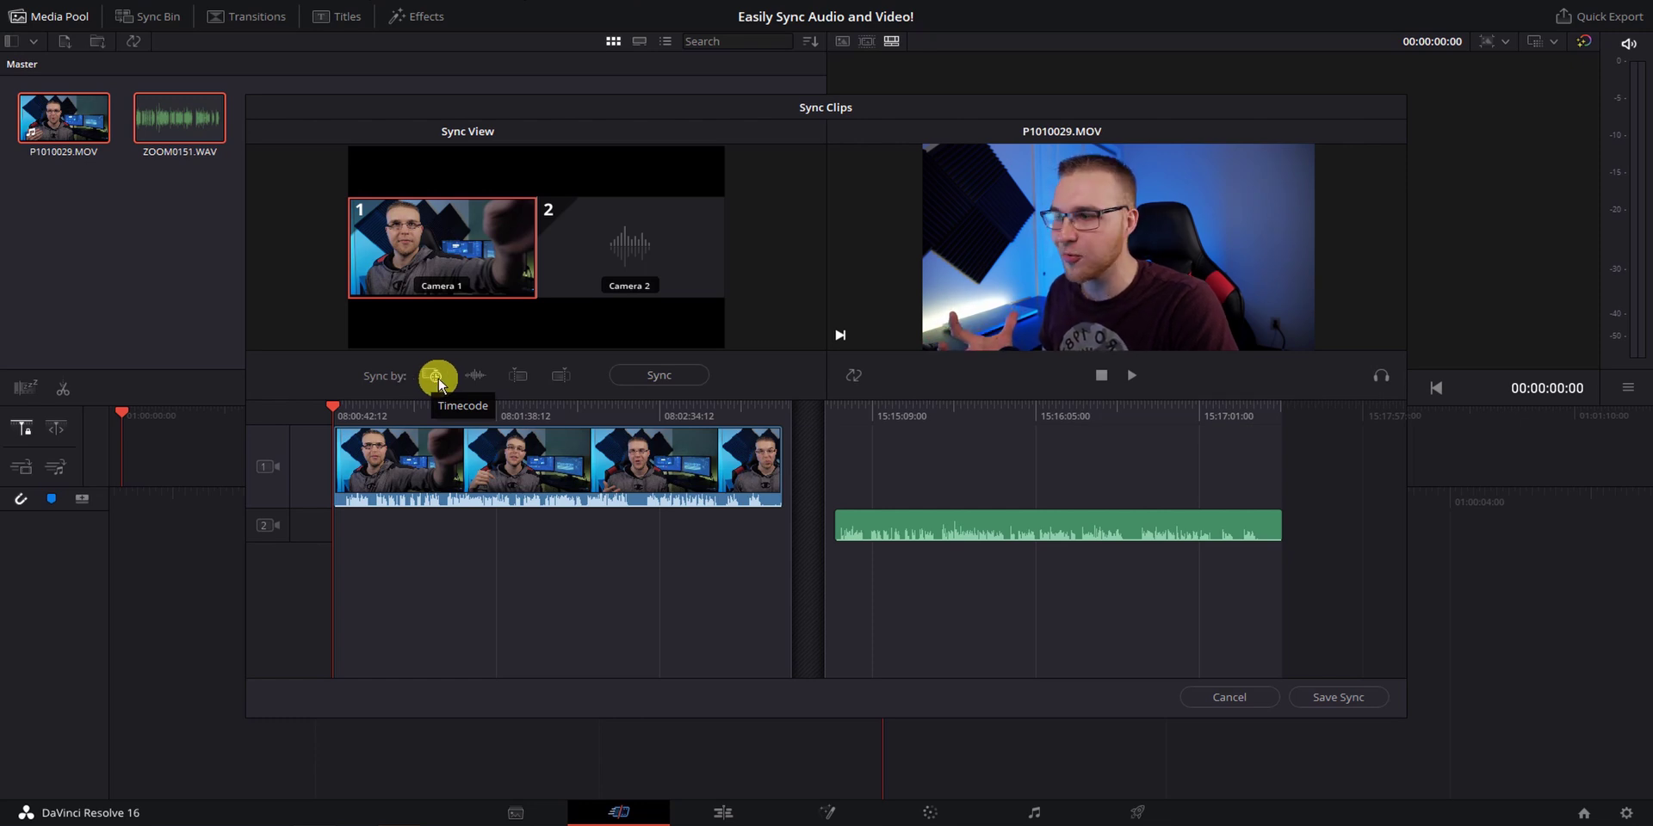
{"action": "left_click", "coordinate": [474, 379]}
{"action": "left_click", "coordinate": [636, 379]}
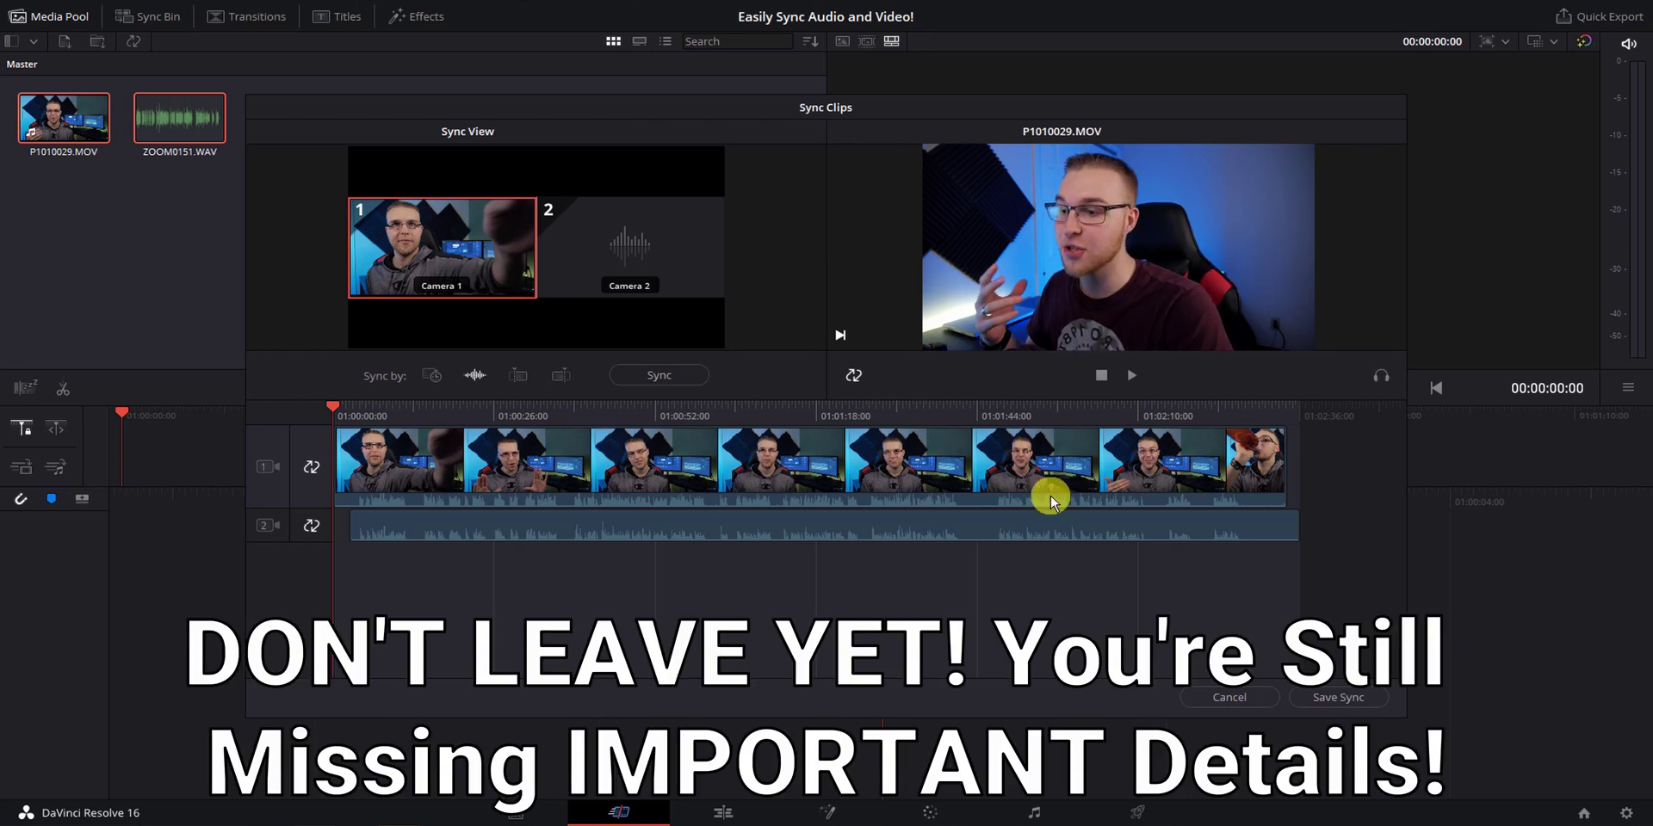
{"action": "left_click", "coordinate": [1338, 699]}
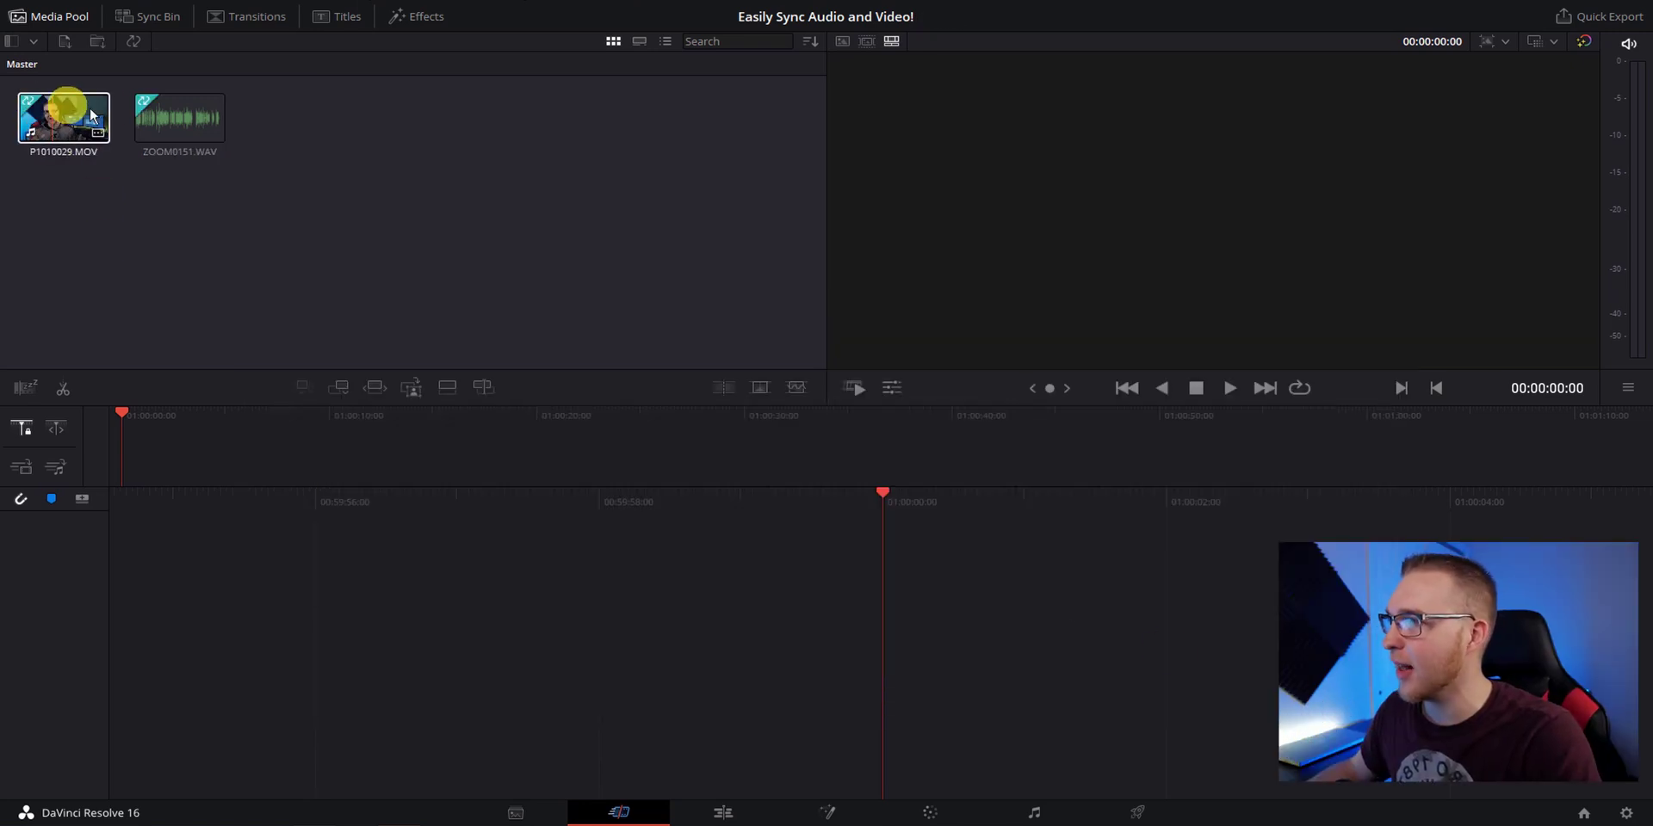
{"action": "left_click", "coordinate": [146, 108]}
{"action": "left_click", "coordinate": [64, 108]}
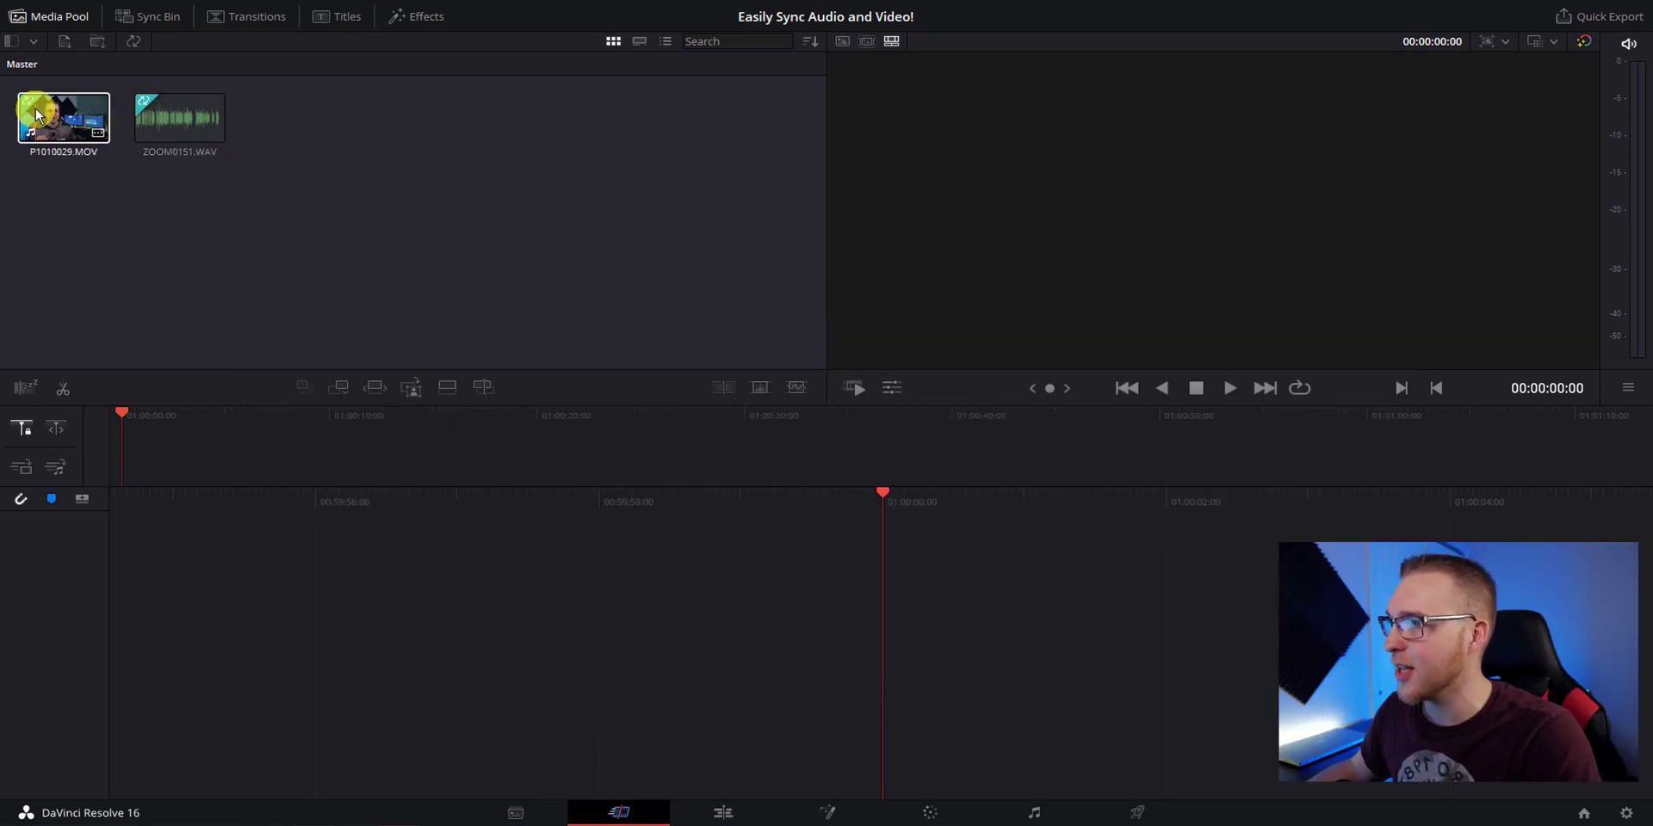
{"action": "left_click", "coordinate": [140, 105]}
{"action": "left_click", "coordinate": [128, 104]}
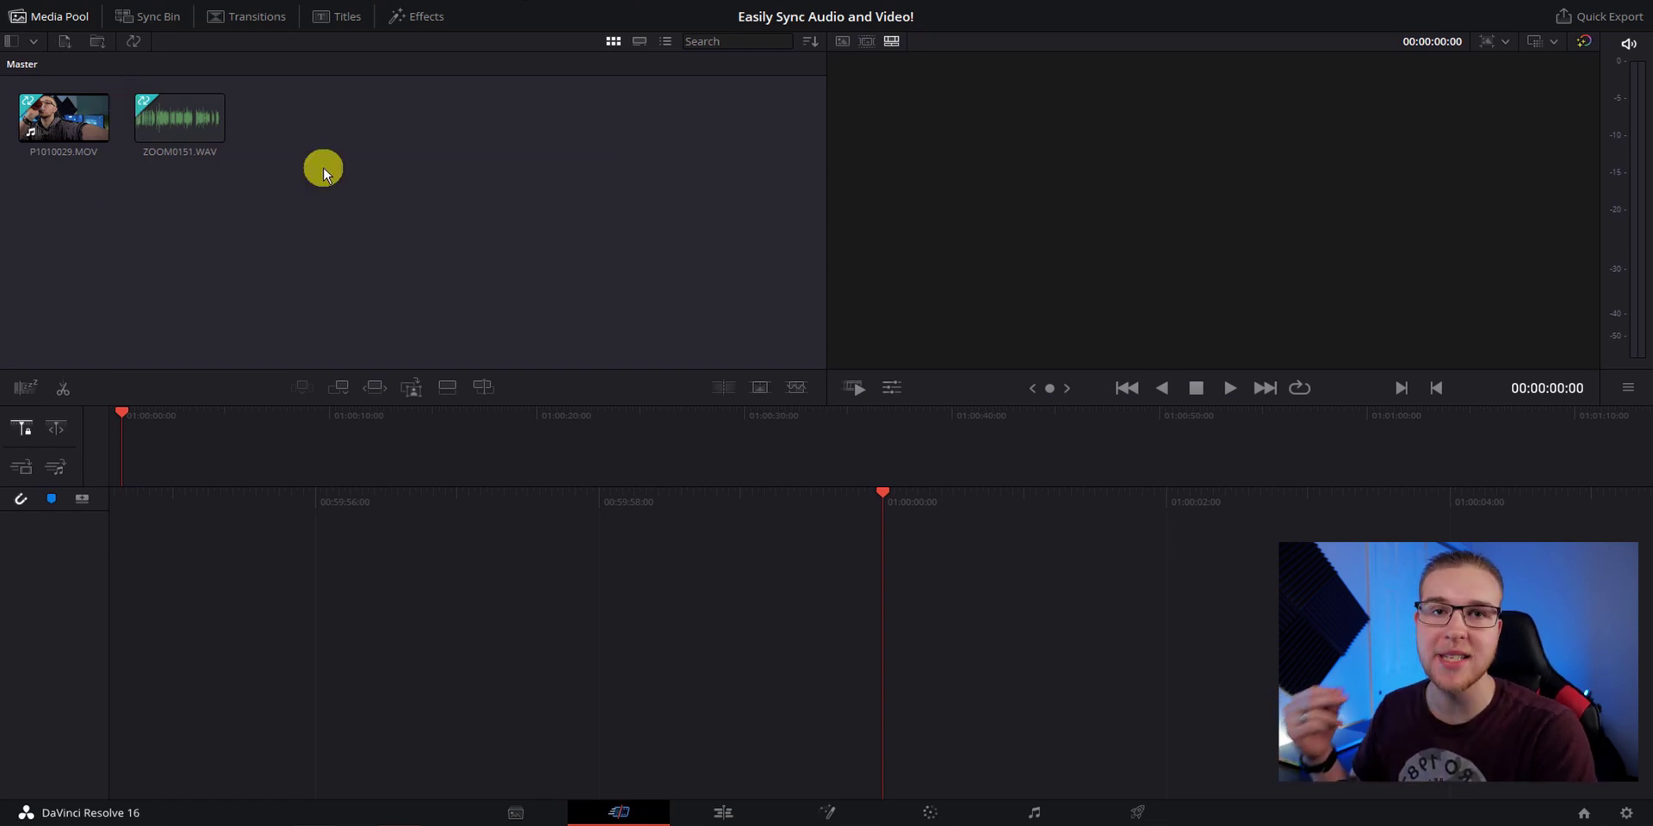
{"action": "left_click", "coordinate": [132, 44]}
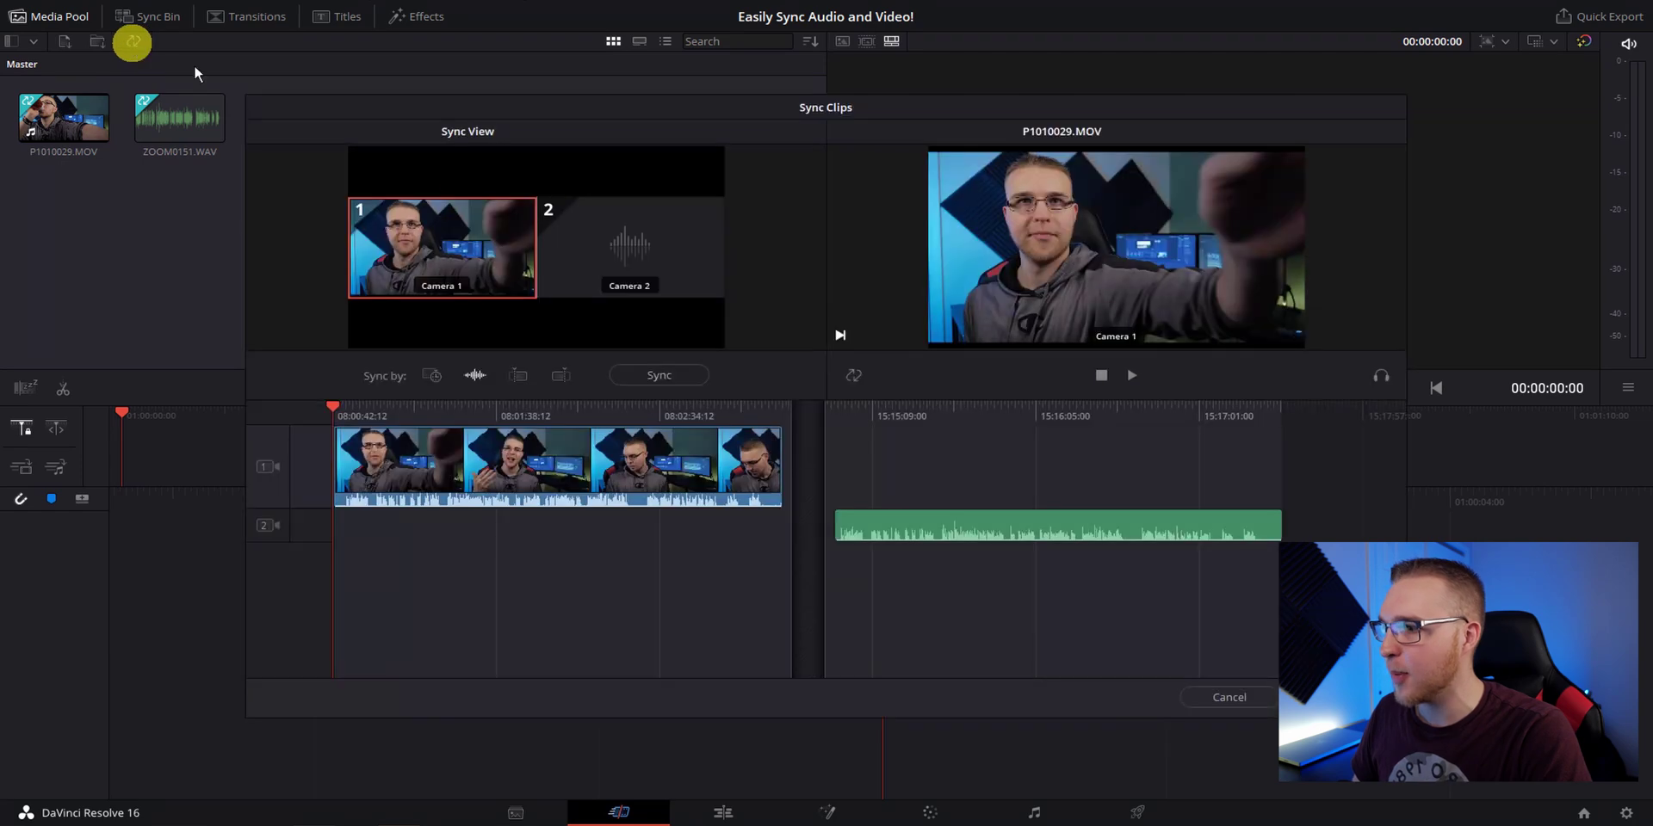
{"action": "left_click", "coordinate": [439, 290]}
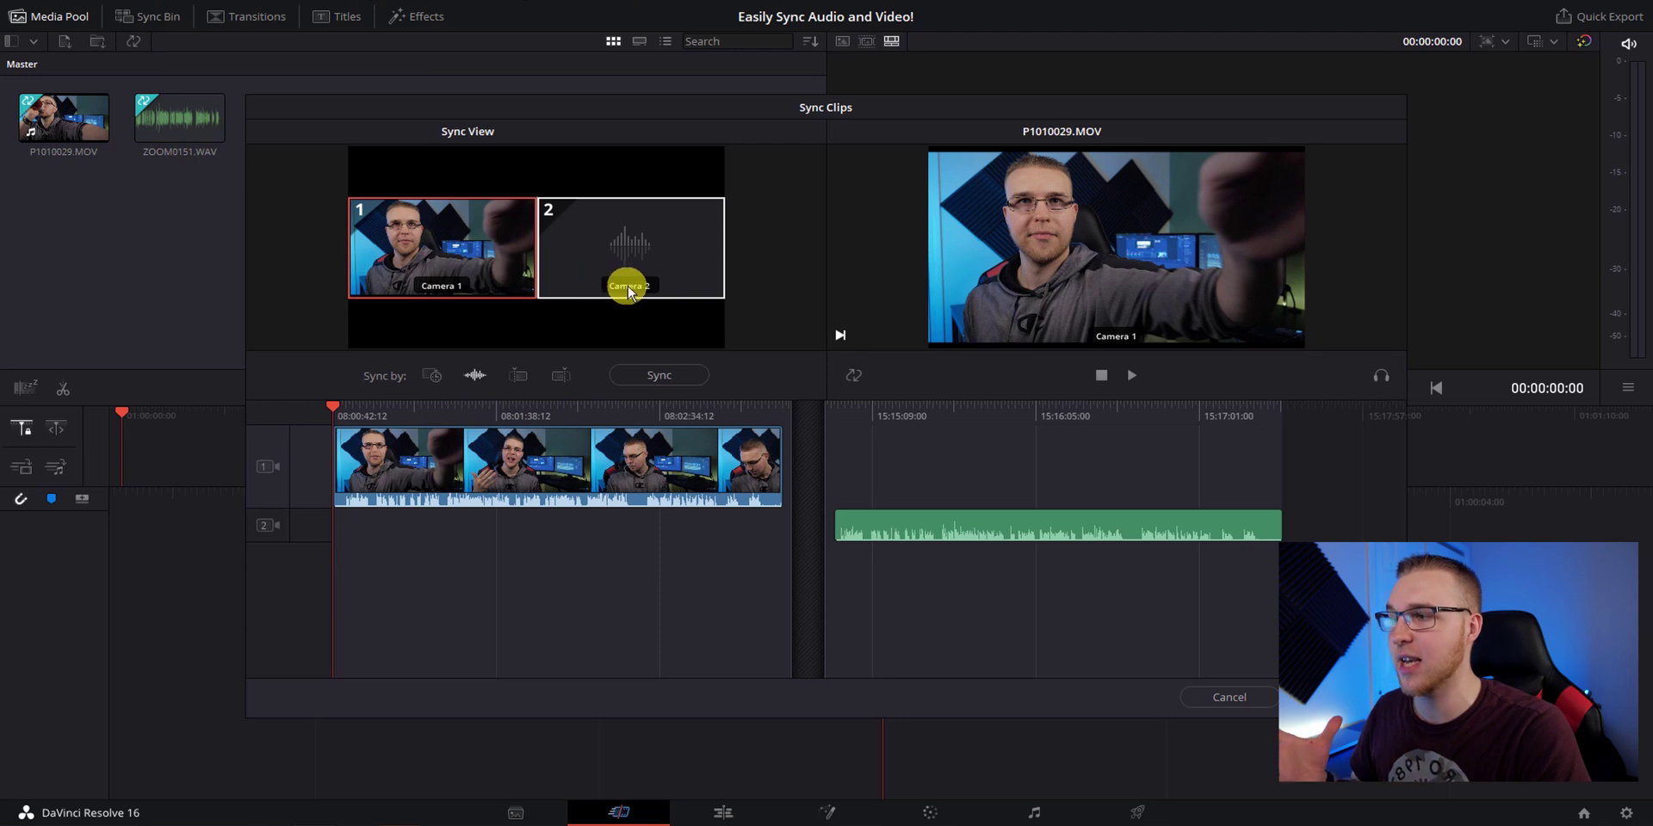
{"action": "left_click", "coordinate": [447, 290]}
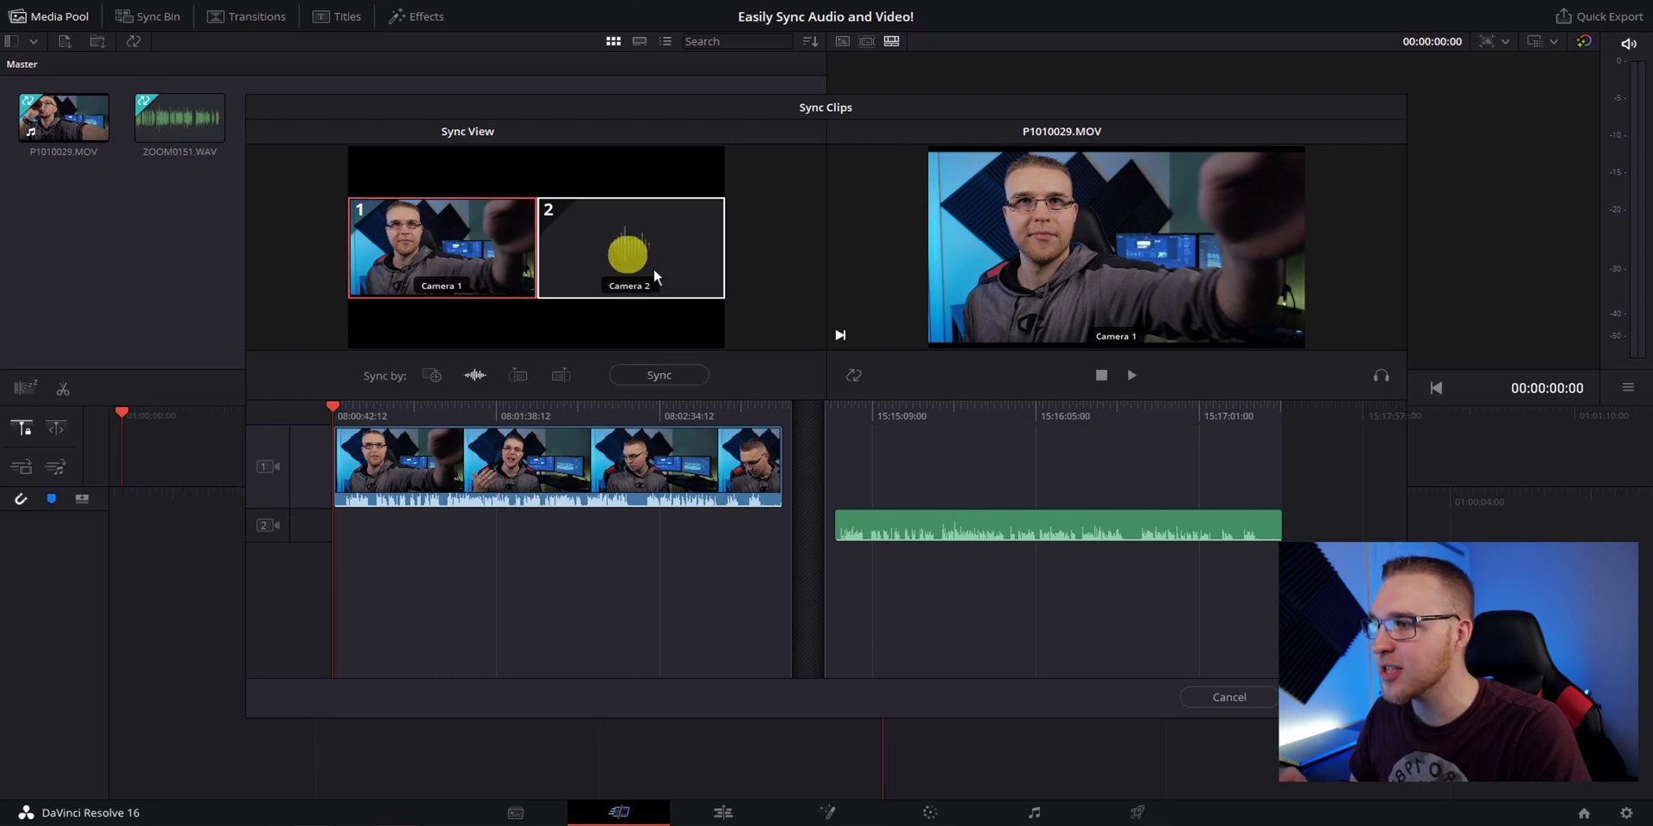
{"action": "left_click", "coordinate": [294, 471]}
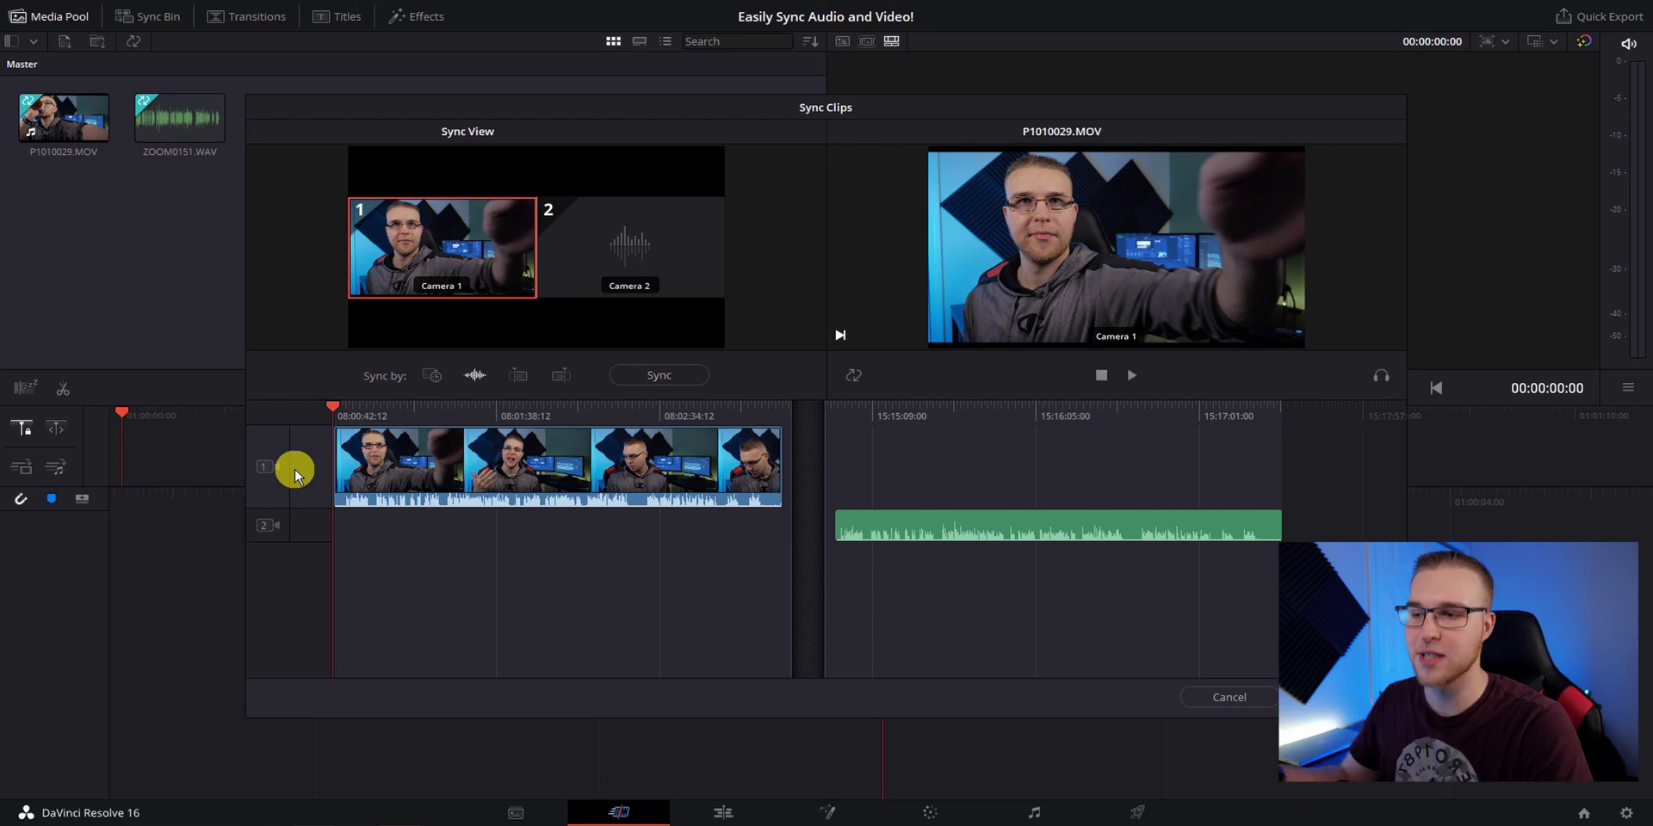
{"action": "left_click", "coordinate": [1209, 699]}
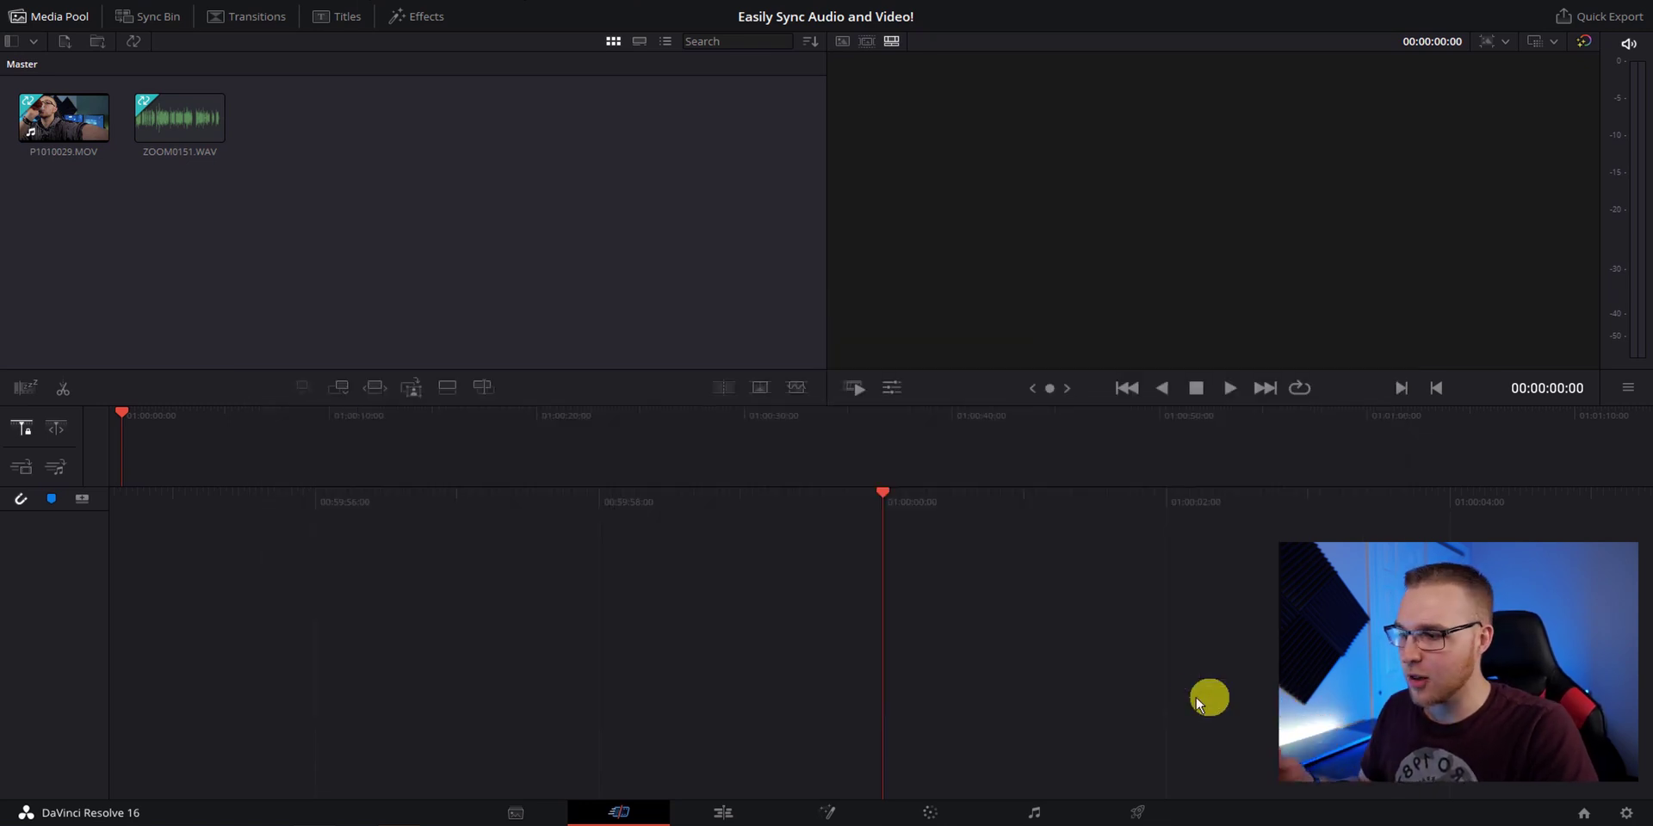
On the Edit page, drag the new Media Sync clip onto a new Timeline 1
{"action": "left_click", "coordinate": [725, 812]}
{"action": "left_click", "coordinate": [222, 247]}
{"action": "left_click", "coordinate": [231, 274]}
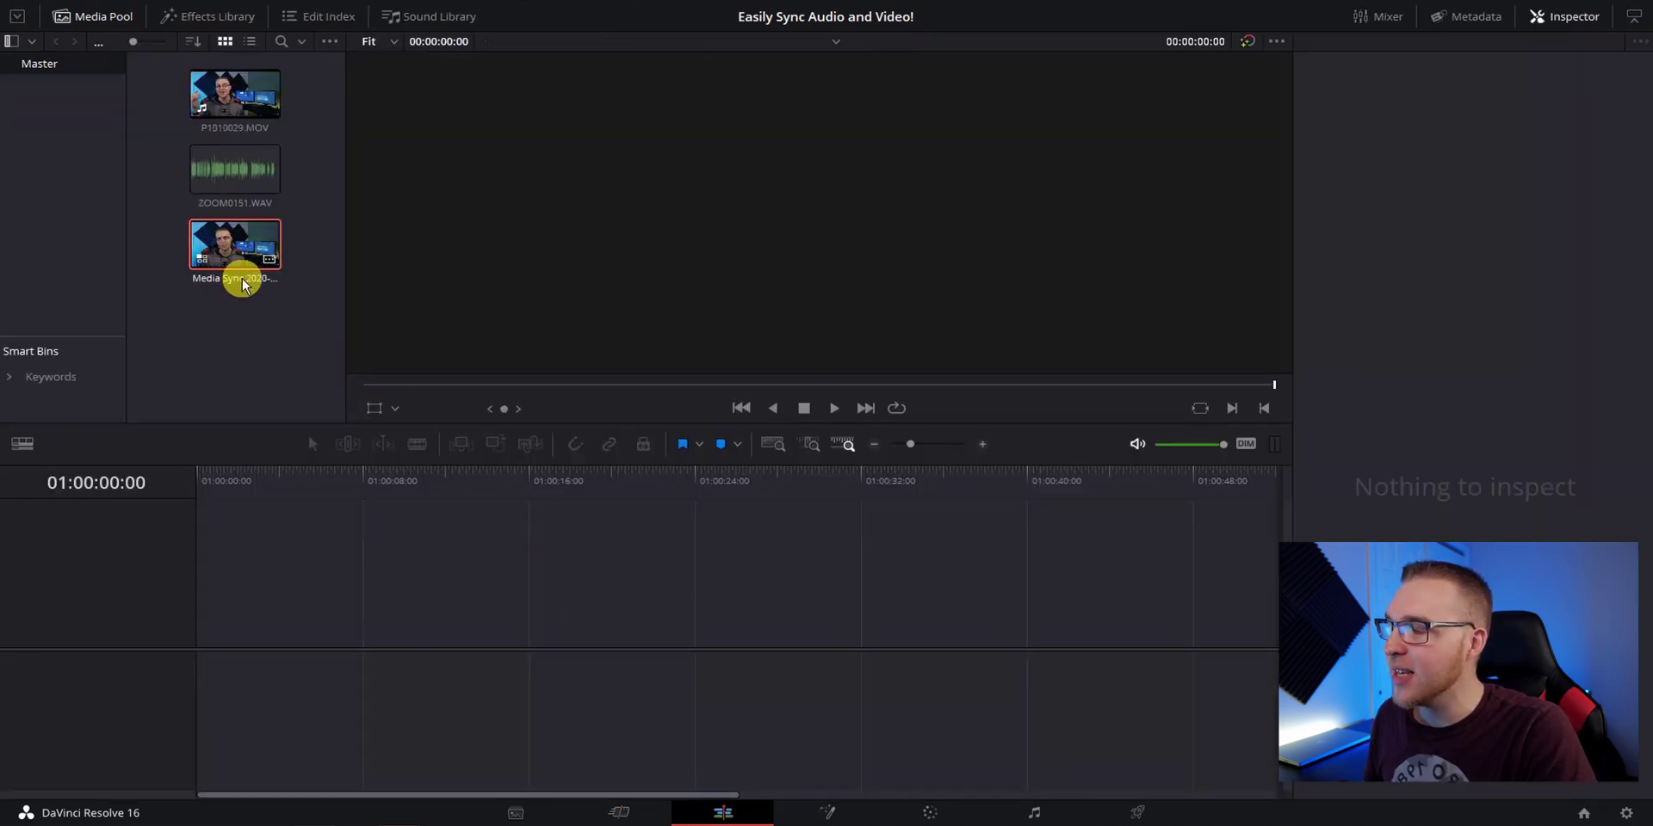
{"action": "left_click_drag", "start_coordinate": [241, 272], "coordinate": [199, 594]}
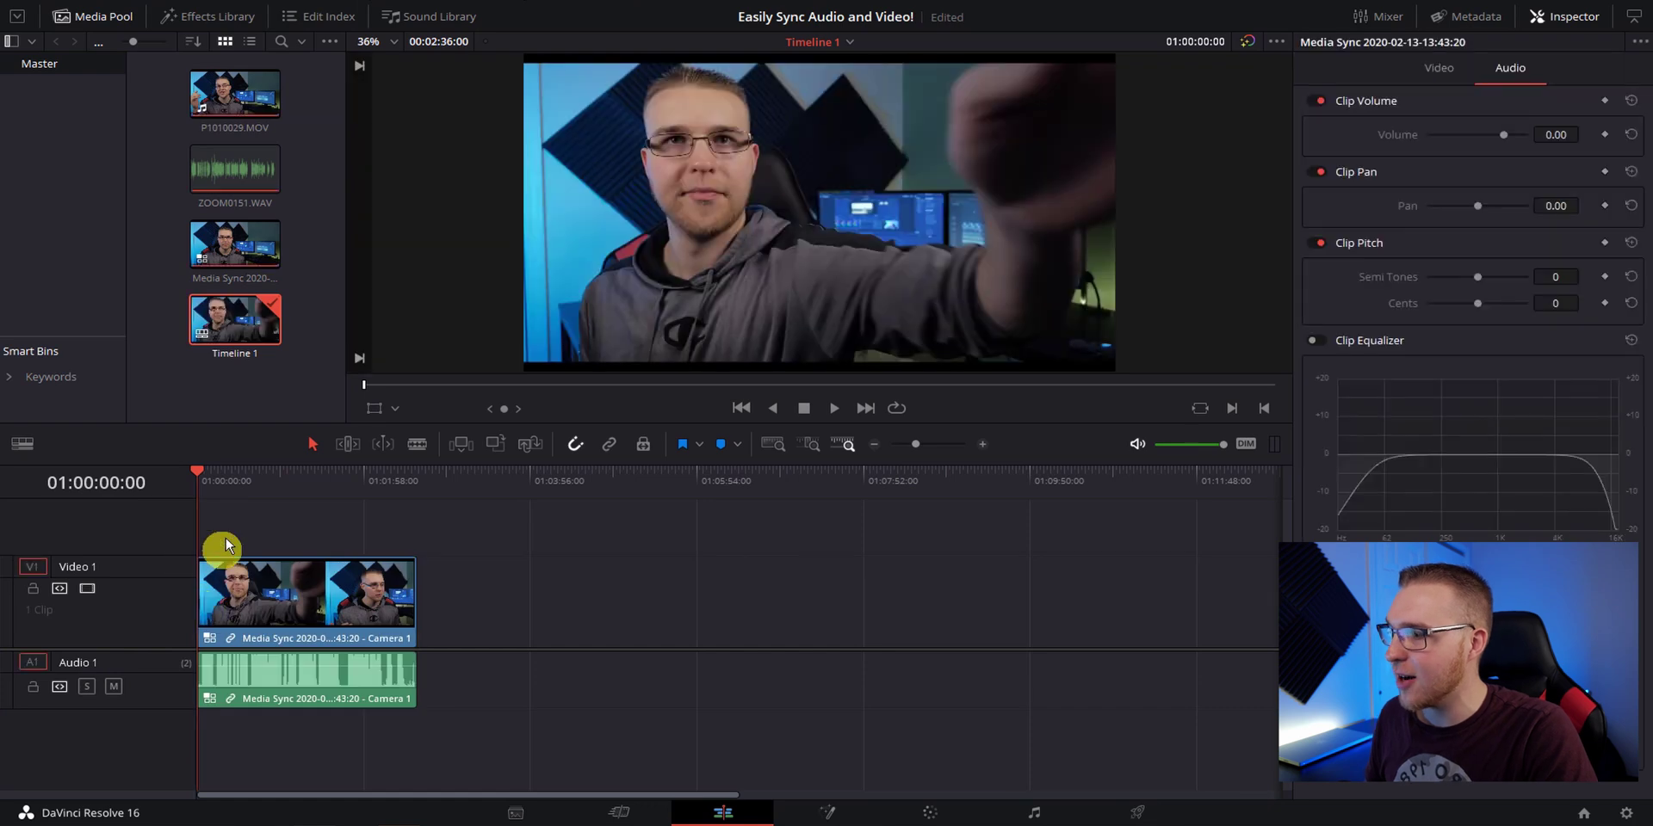
Check the Media Sync clip's video and audio on Timeline 1 by selecting each separately
{"action": "left_click", "coordinate": [222, 495]}
{"action": "left_click", "coordinate": [329, 690]}
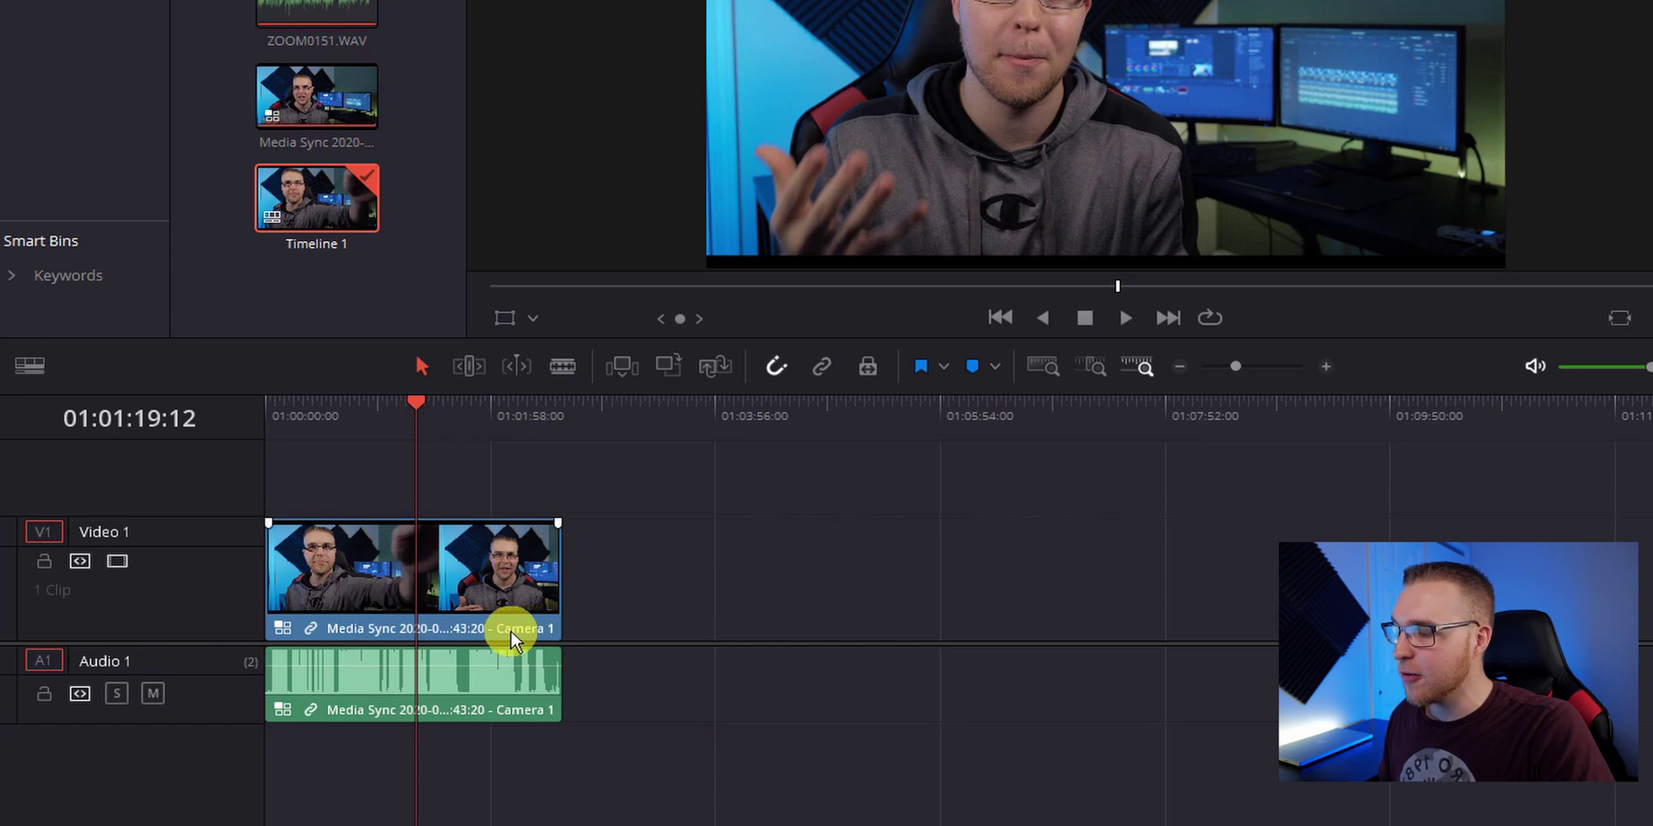
{"action": "left_click", "coordinate": [535, 686]}
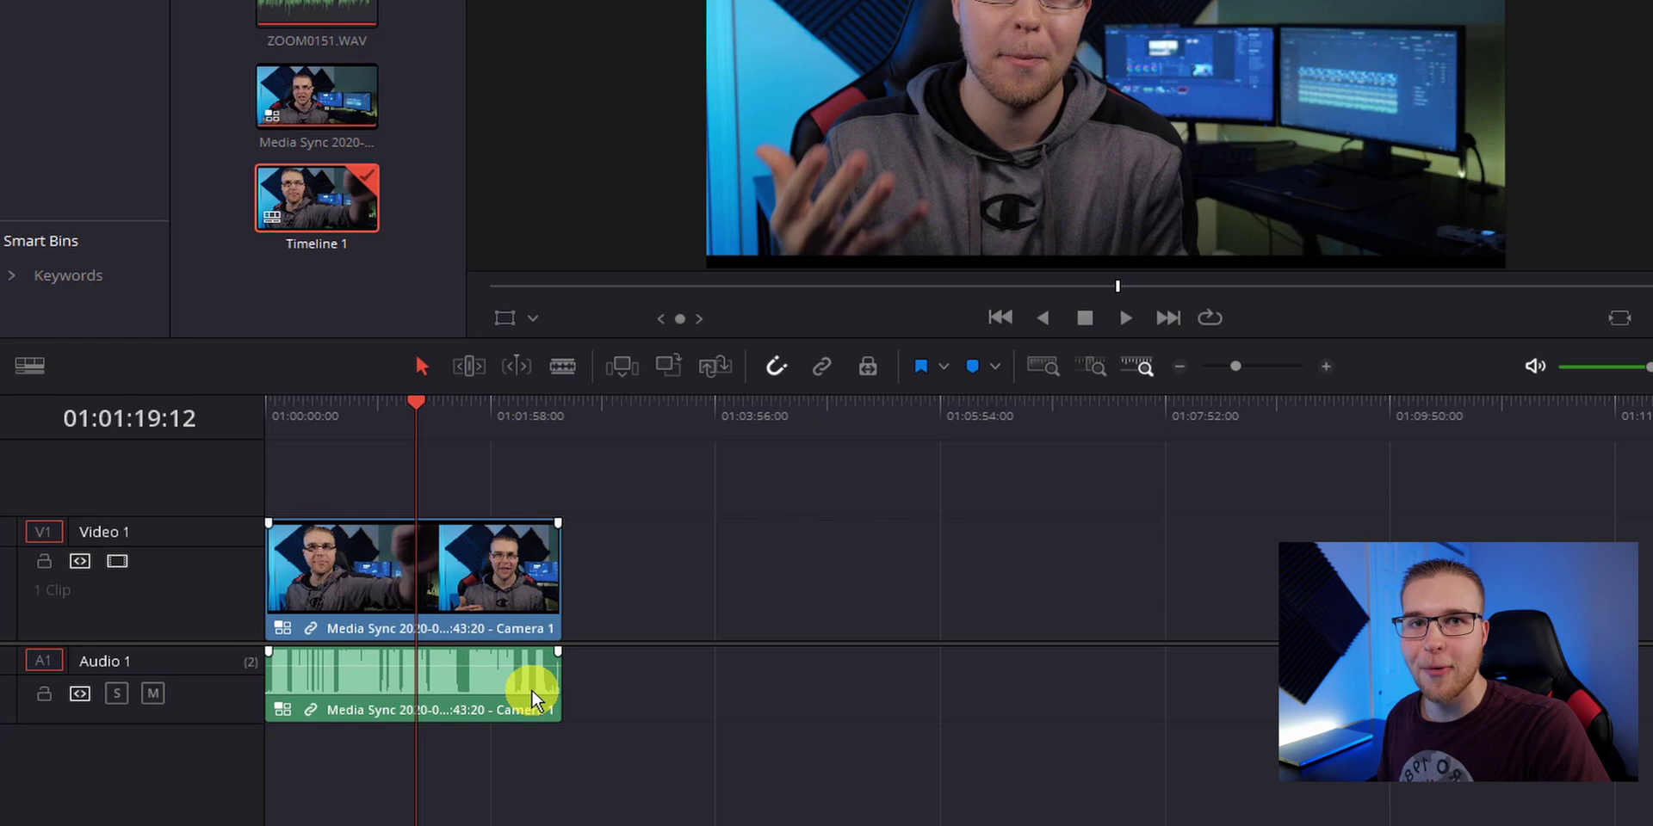
{"action": "left_click", "coordinate": [518, 584]}
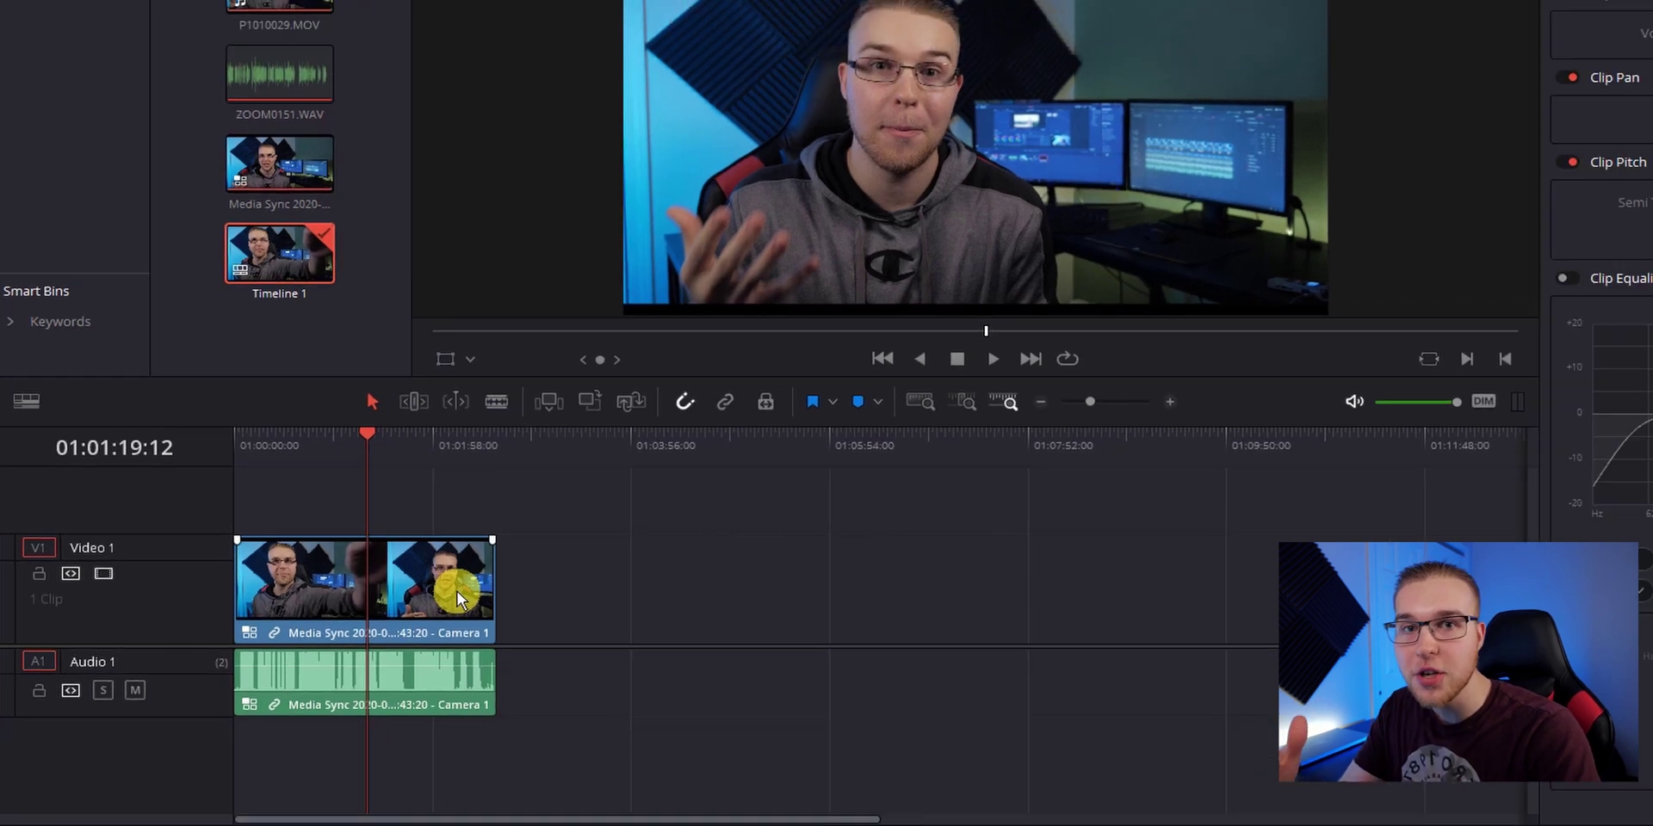
{"action": "left_click", "coordinate": [510, 697]}
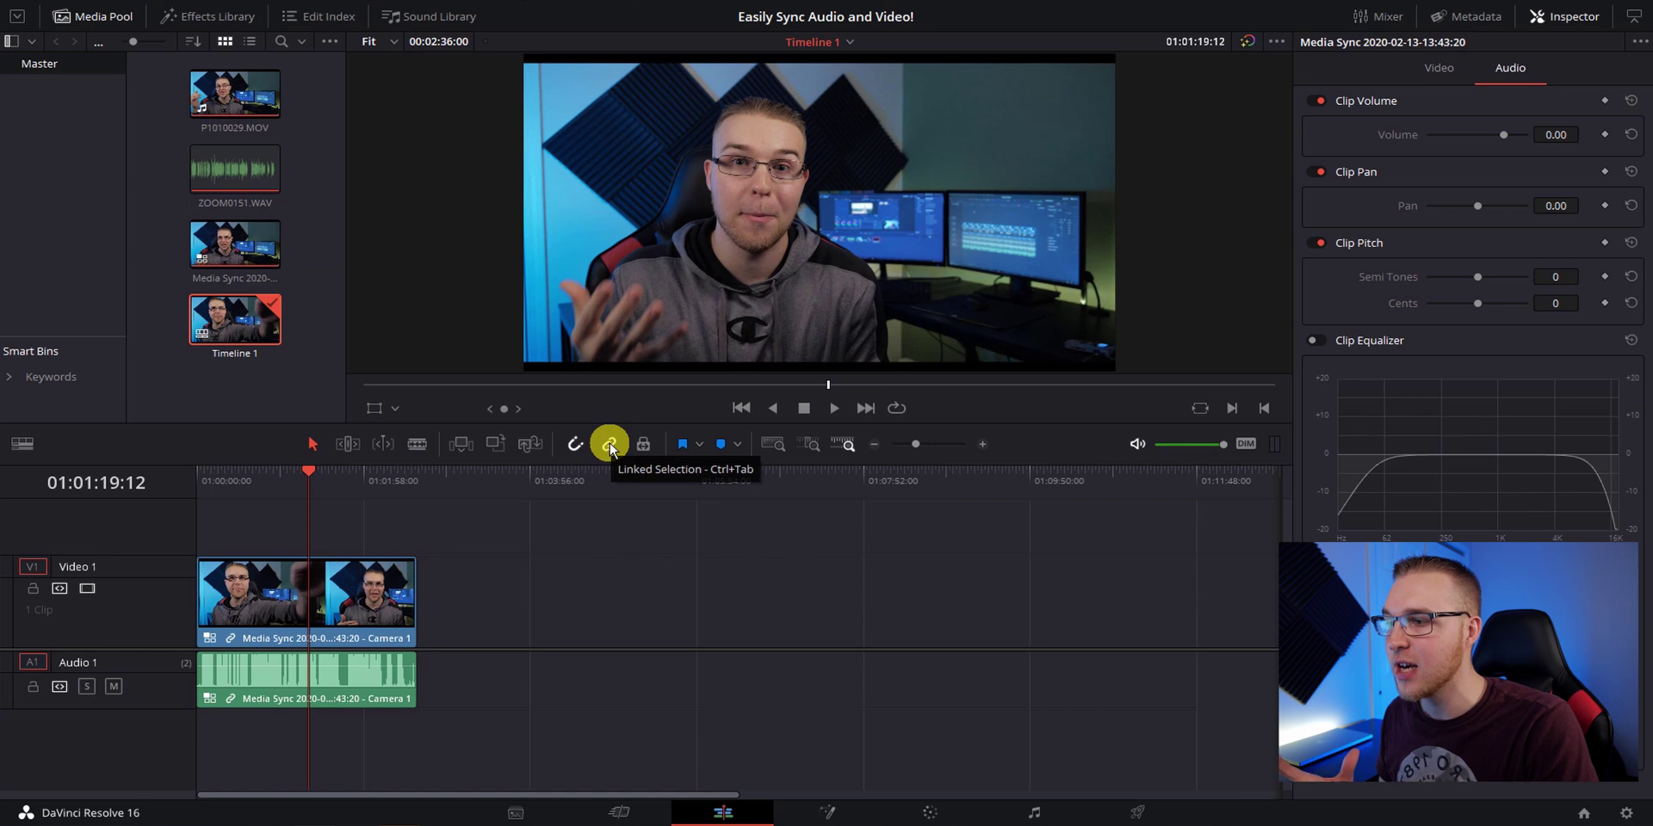
Switch the timeline audio clip's multicam angle to ZOOM Handy Recorder H1n
{"action": "right_click", "coordinate": [372, 684]}
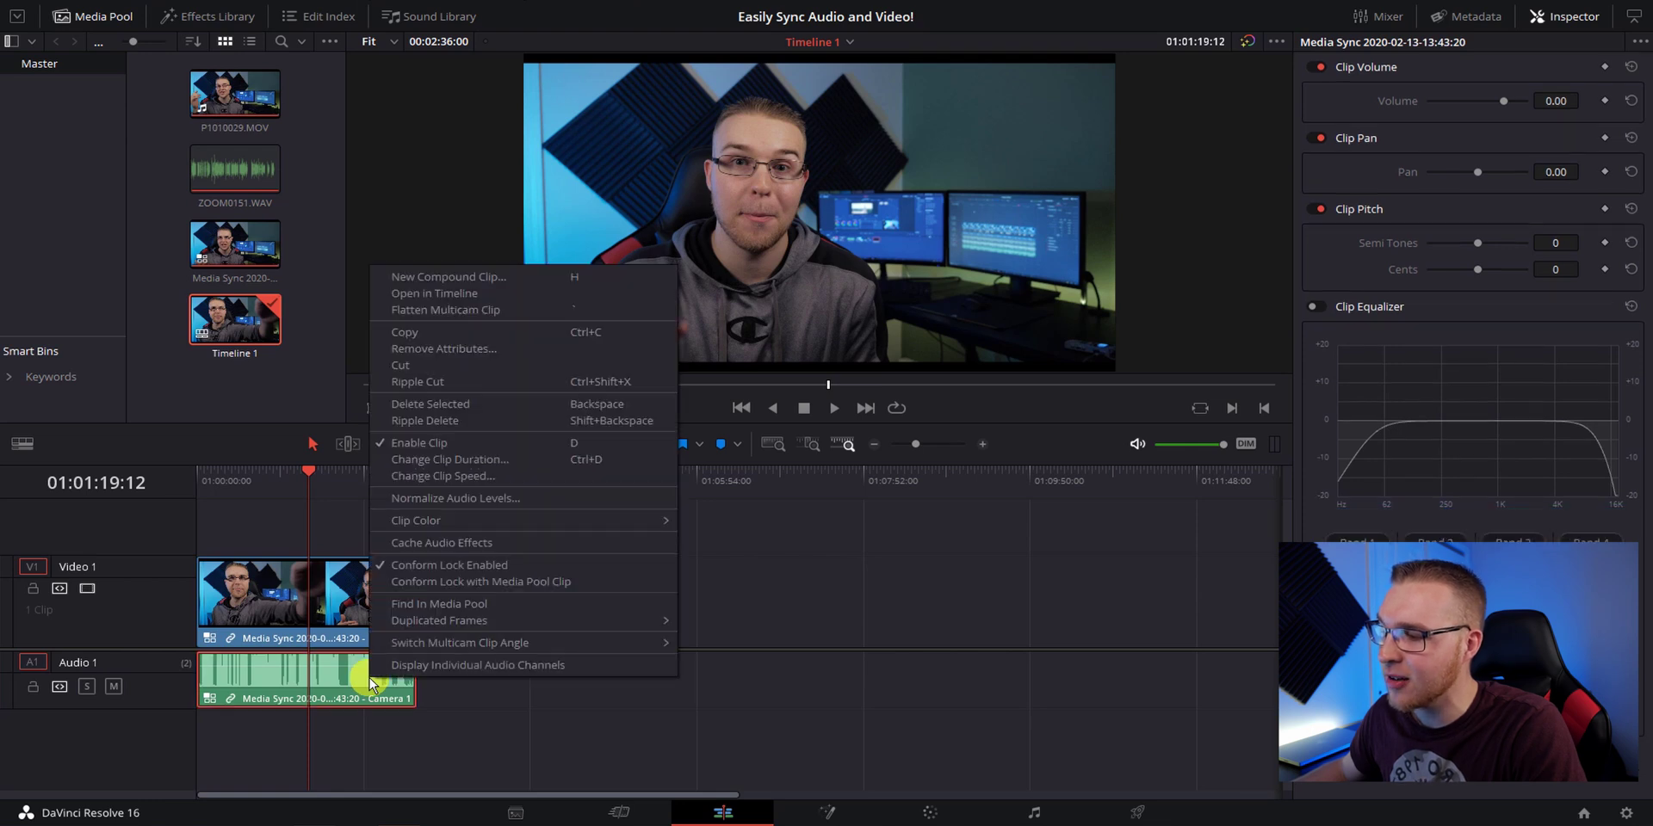
{"action": "mouse_move", "coordinate": [507, 641]}
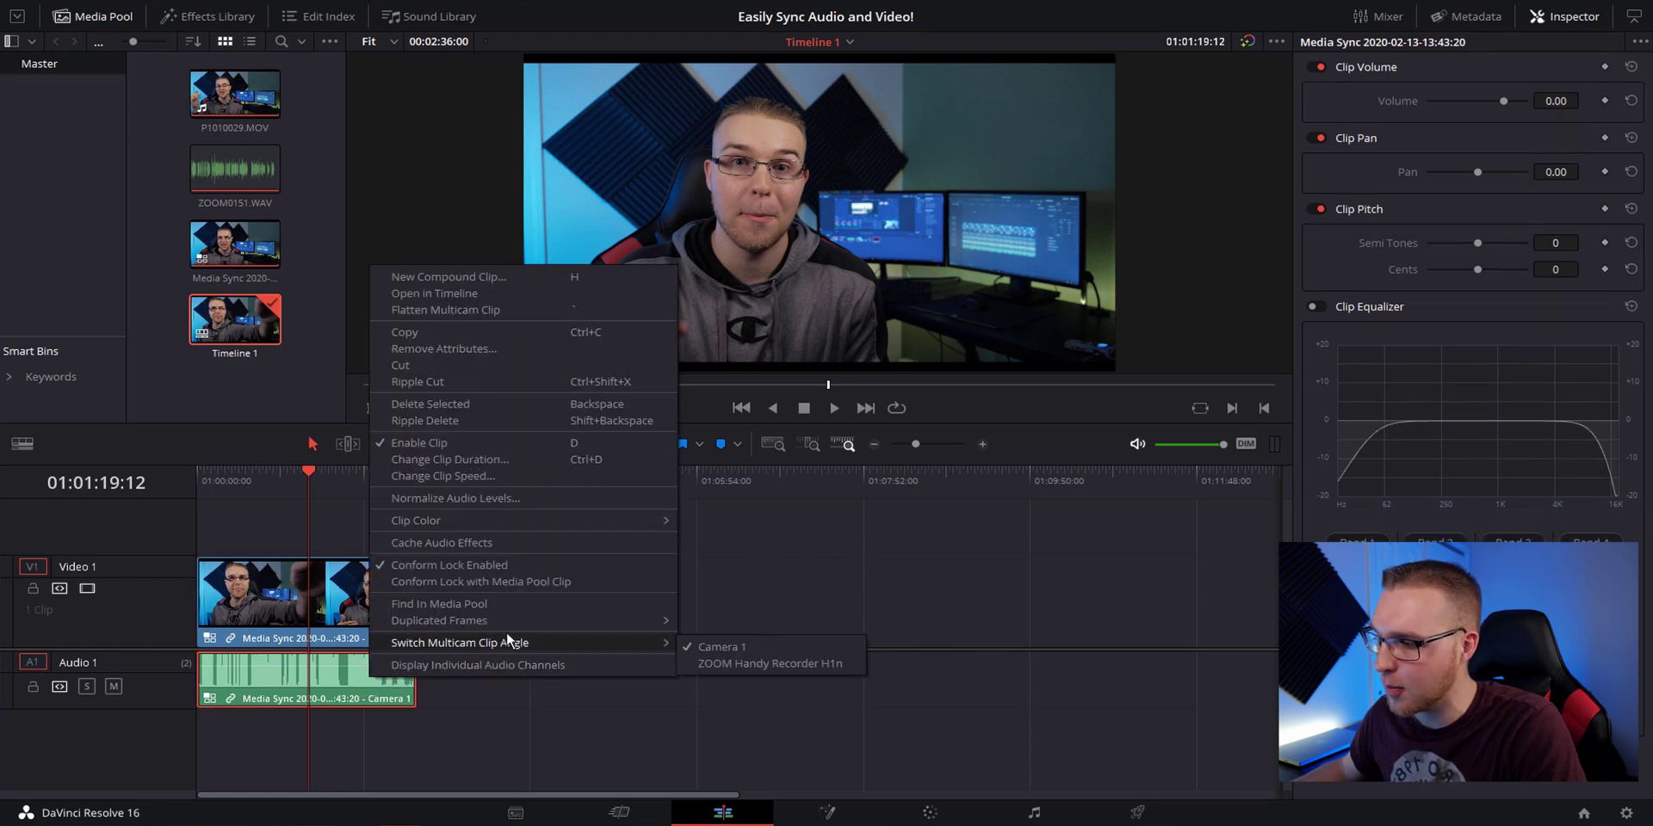
{"action": "left_click", "coordinate": [737, 664]}
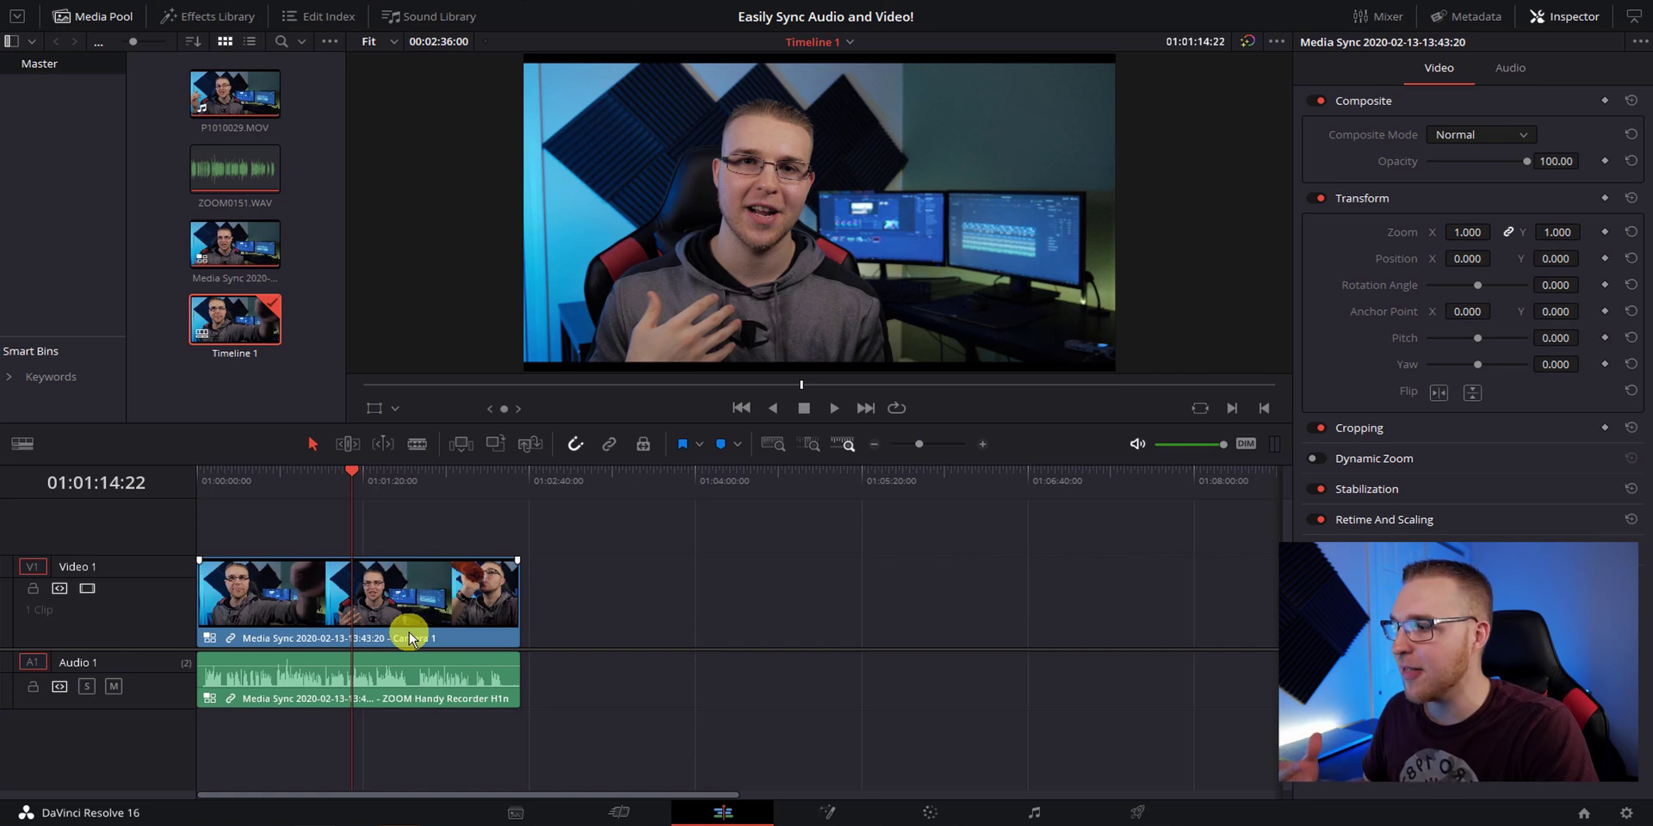
Open the Media Sync clip in its own timeline and try selecting its clips
{"action": "right_click", "coordinate": [412, 616]}
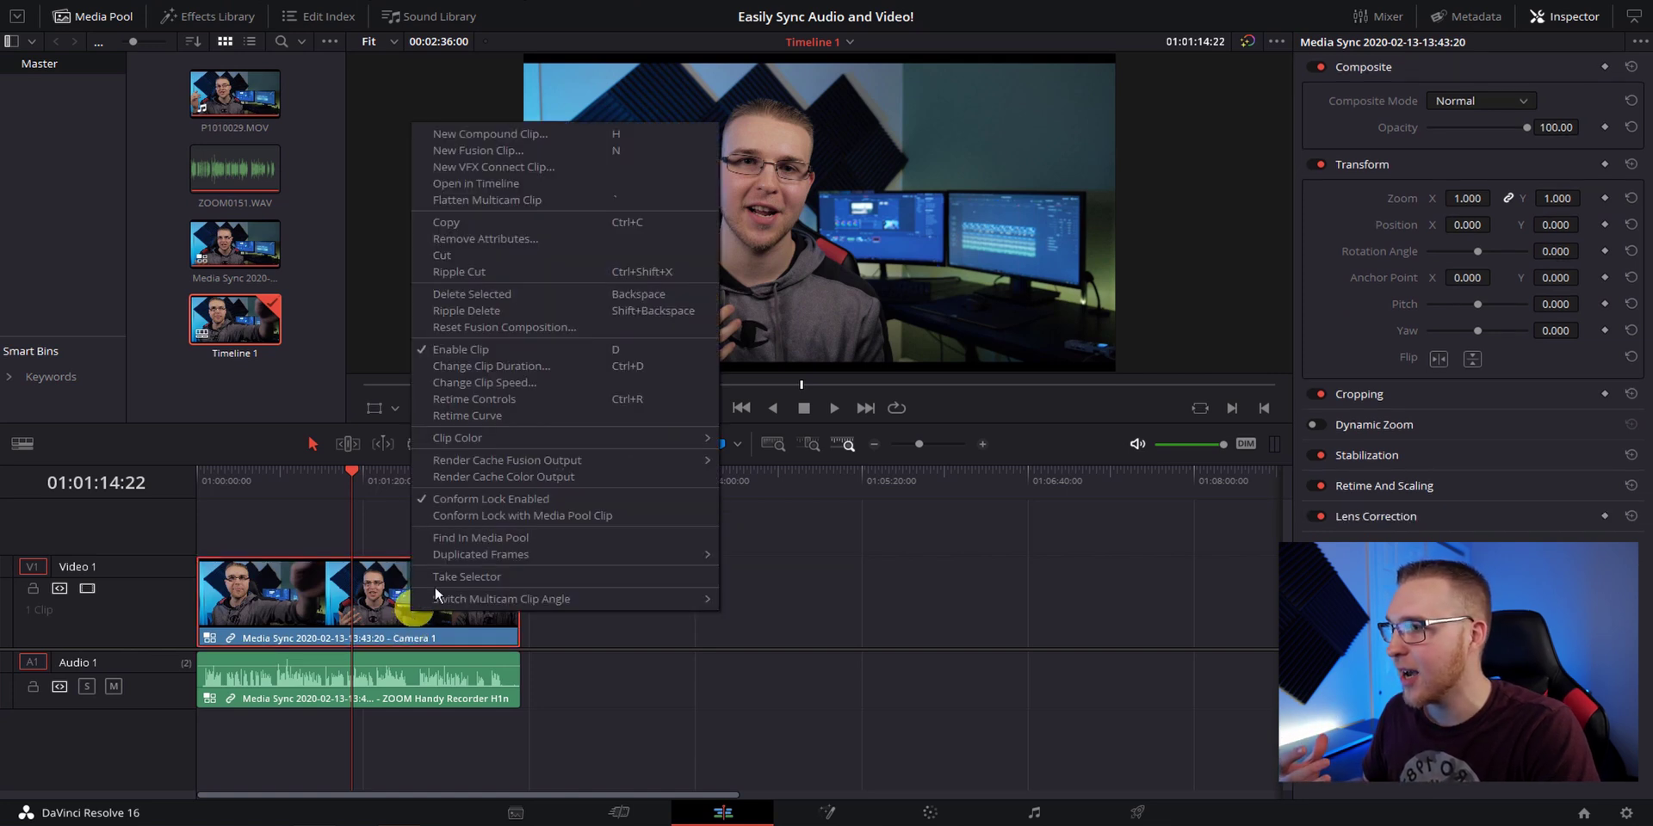
{"action": "left_click", "coordinate": [483, 183]}
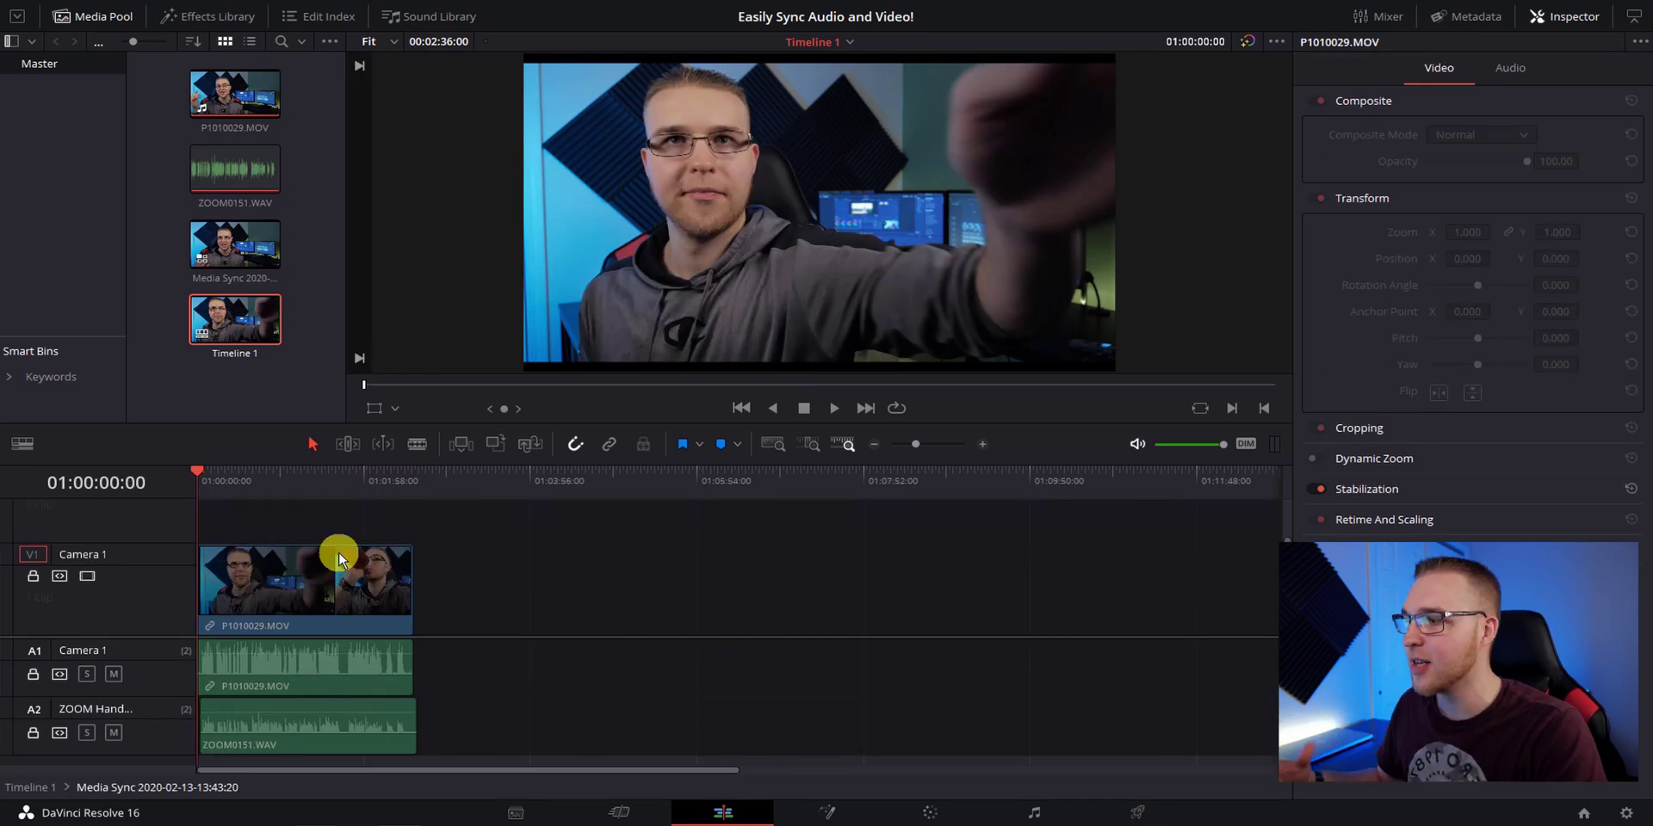
{"action": "left_click_drag", "start_coordinate": [435, 738], "coordinate": [308, 577]}
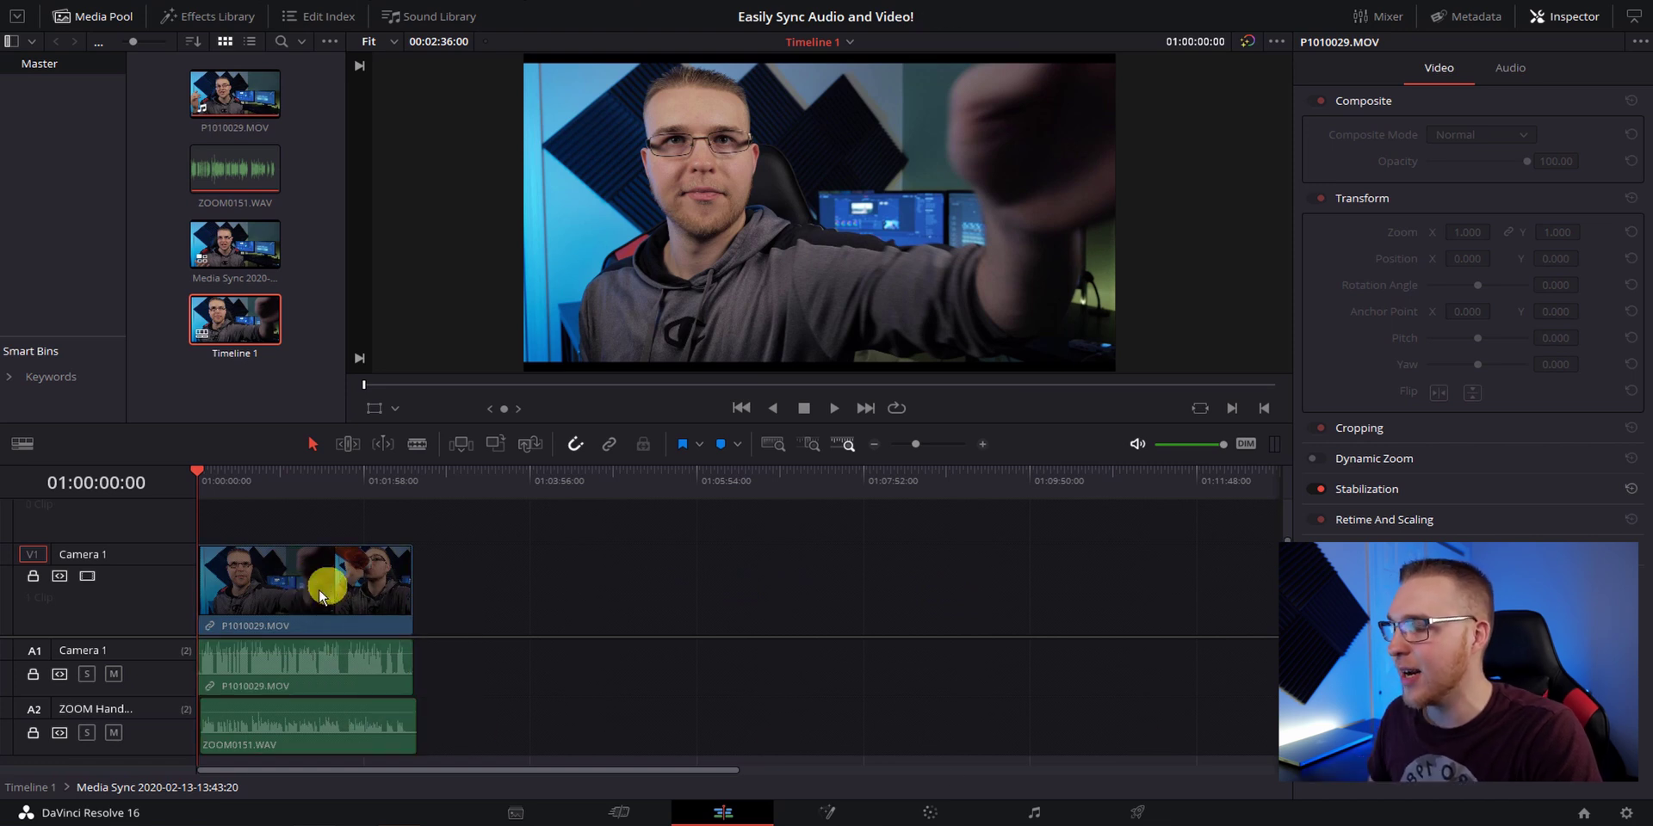
{"action": "left_click", "coordinate": [319, 589]}
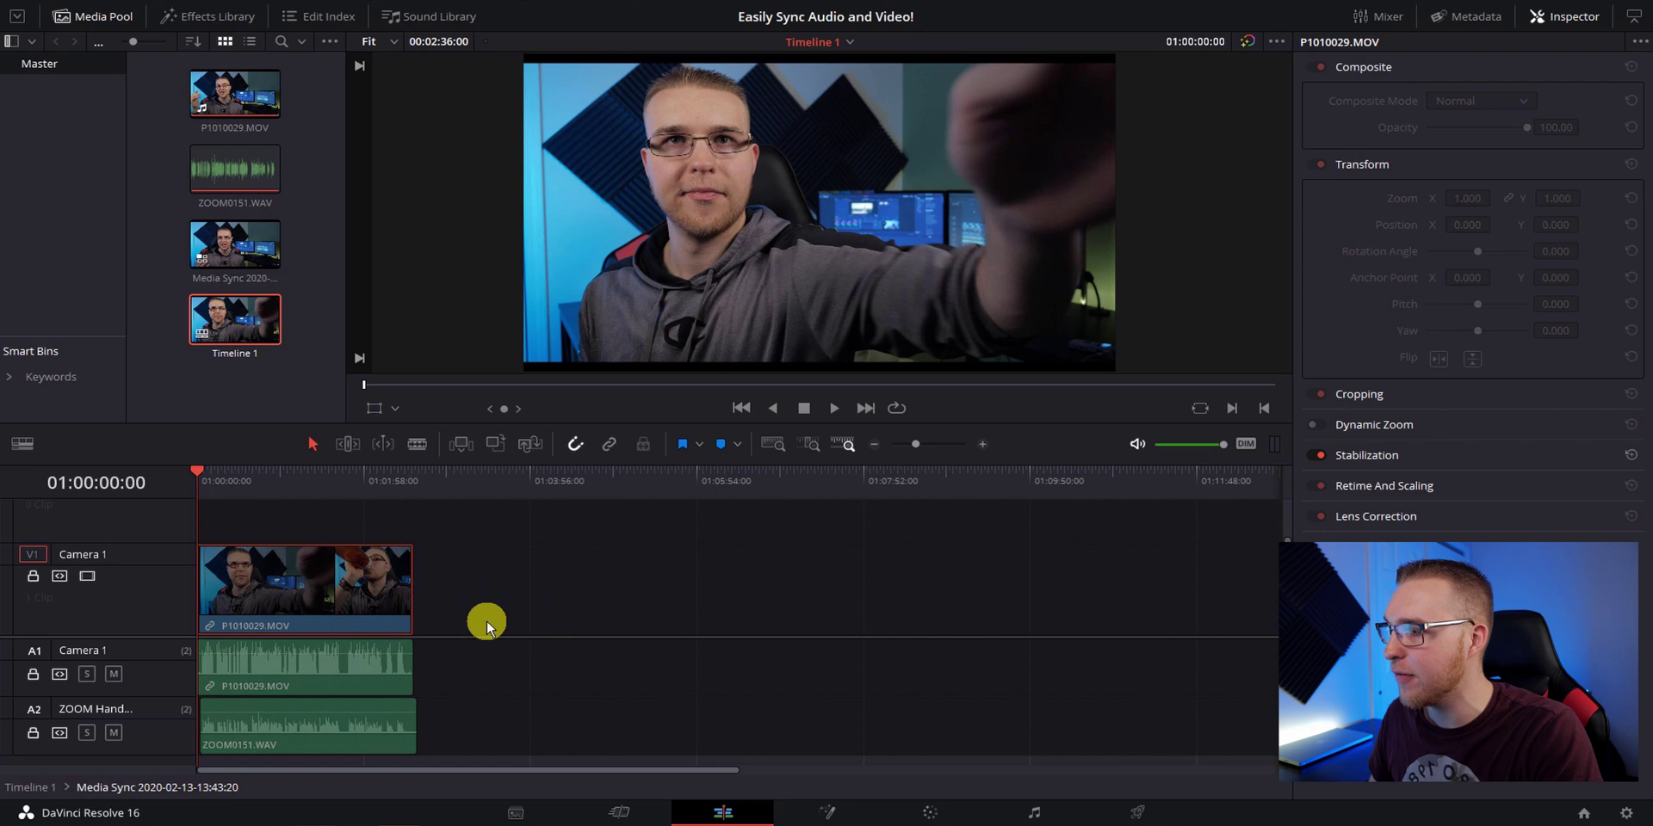
Unlock the V1 and A2 tracks and select all three clips
{"action": "left_click", "coordinate": [33, 576]}
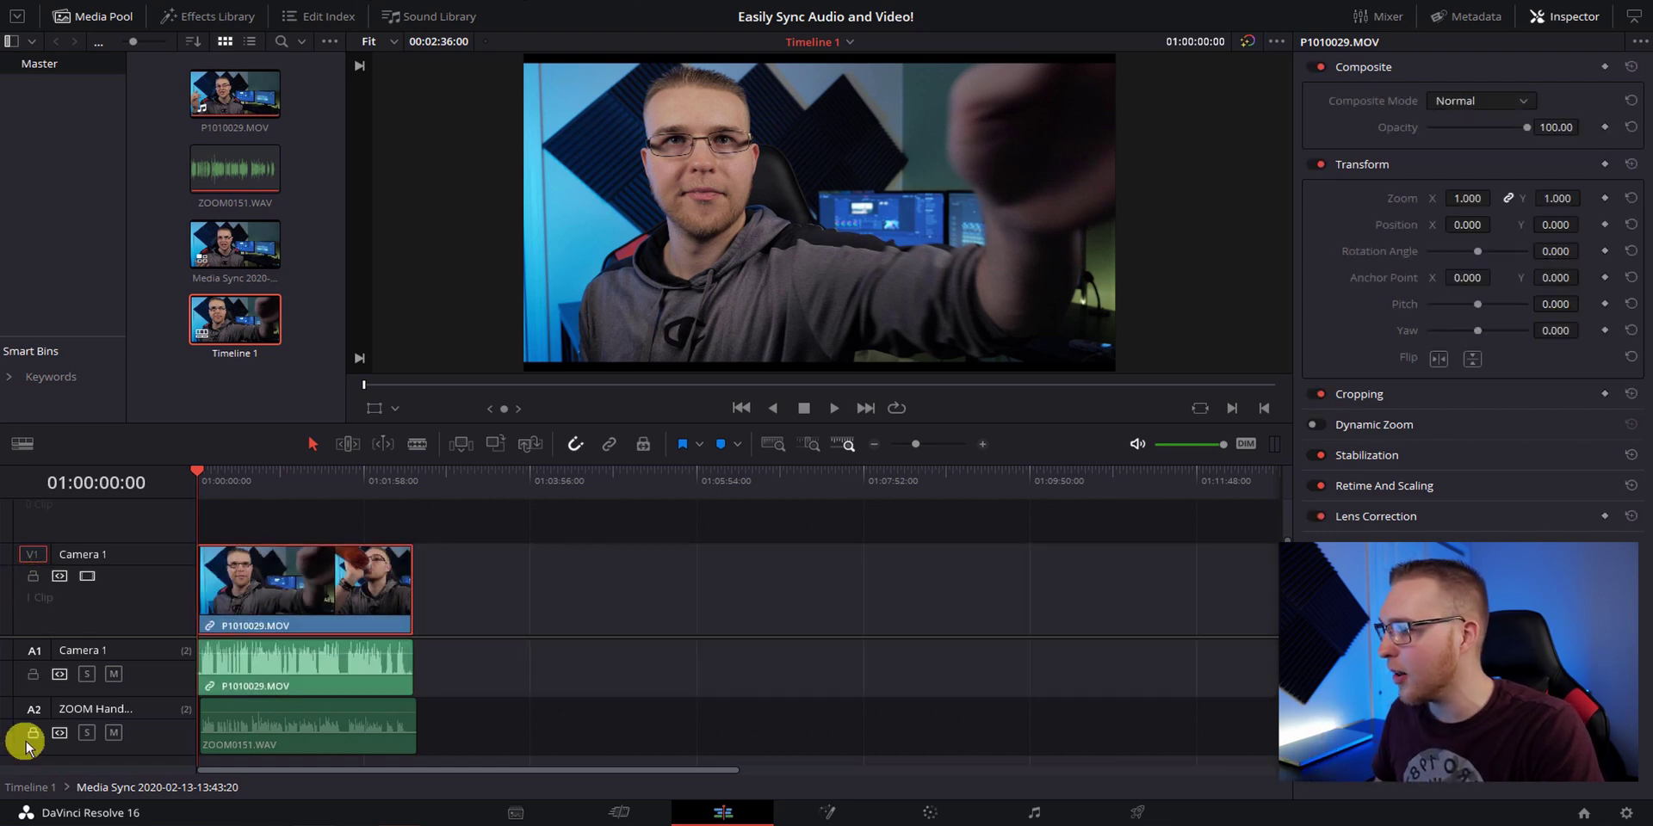
{"action": "left_click", "coordinate": [32, 733]}
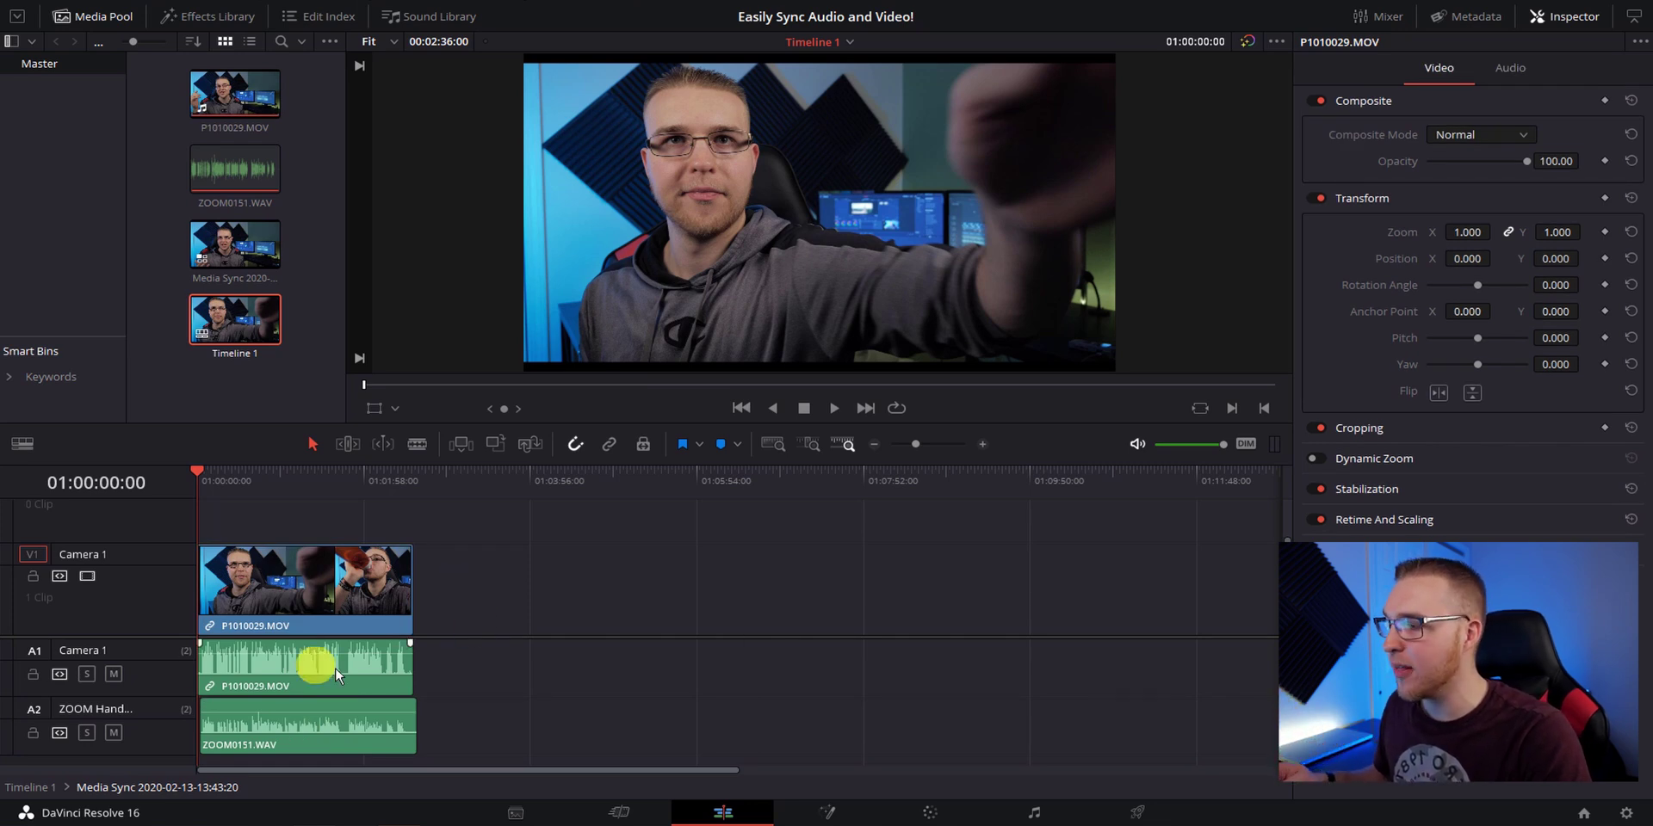
{"action": "left_click_drag", "start_coordinate": [511, 604], "coordinate": [344, 747]}
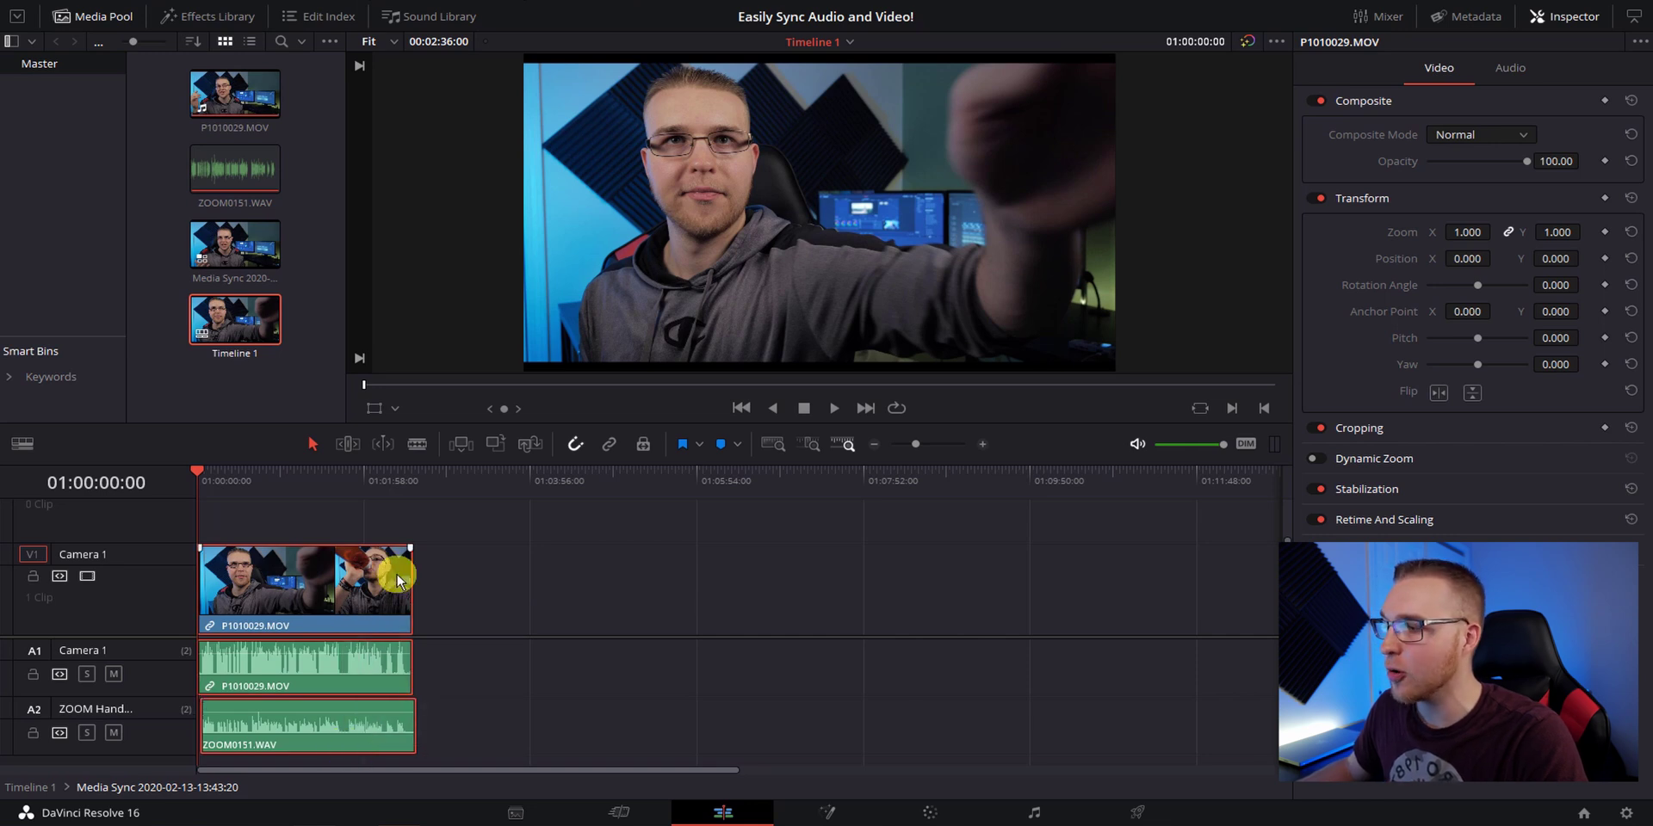
Switch to stacked timeline tabs and load Timeline 1 into a new tab
{"action": "left_click", "coordinate": [26, 448]}
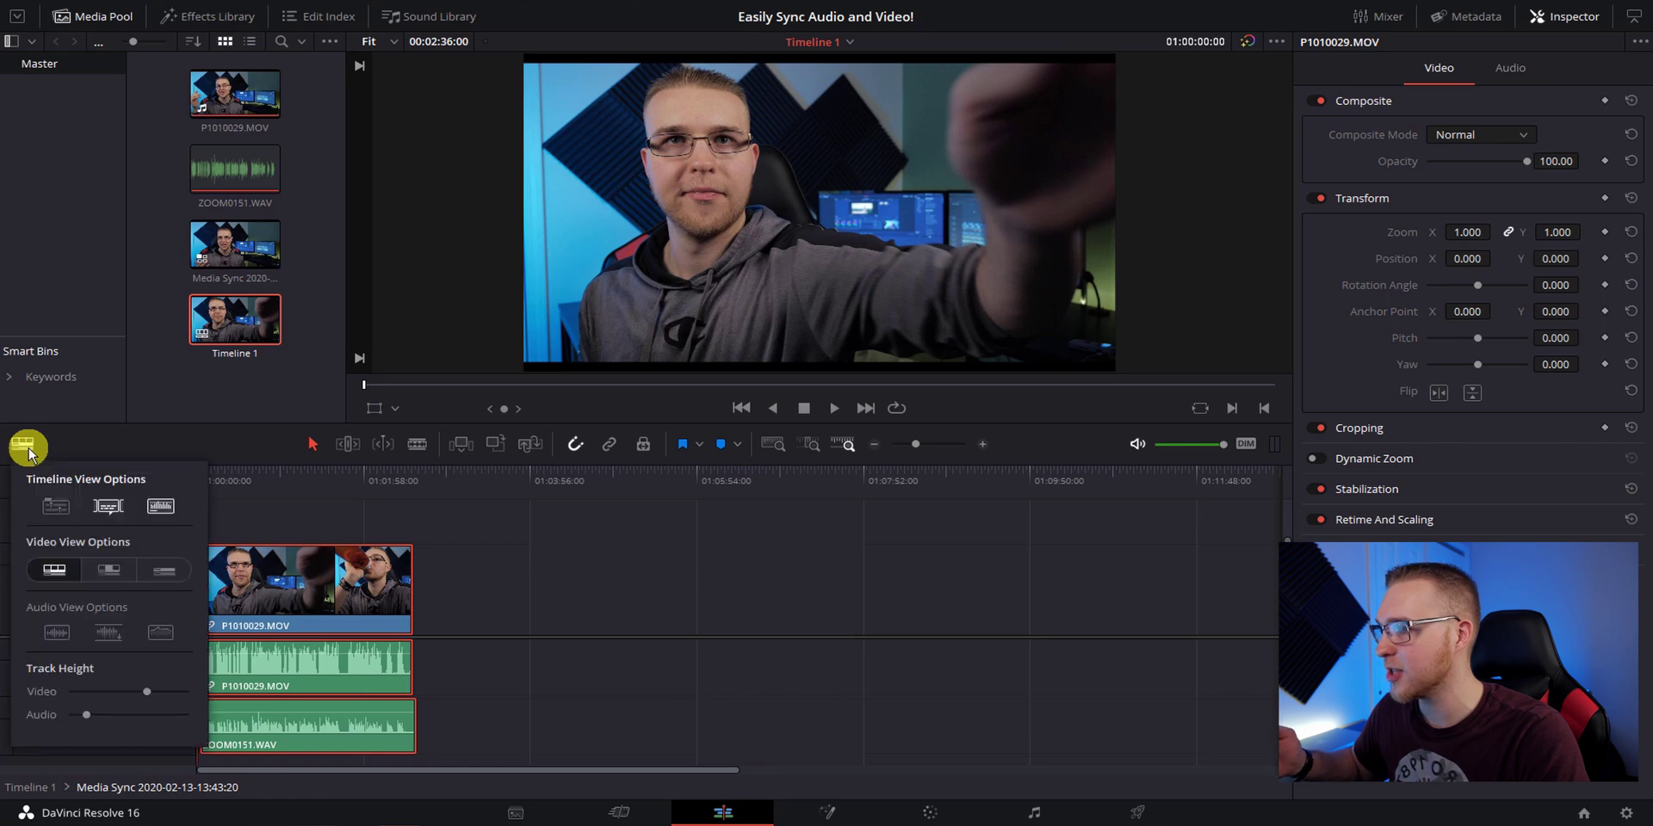
{"action": "left_click", "coordinate": [56, 507]}
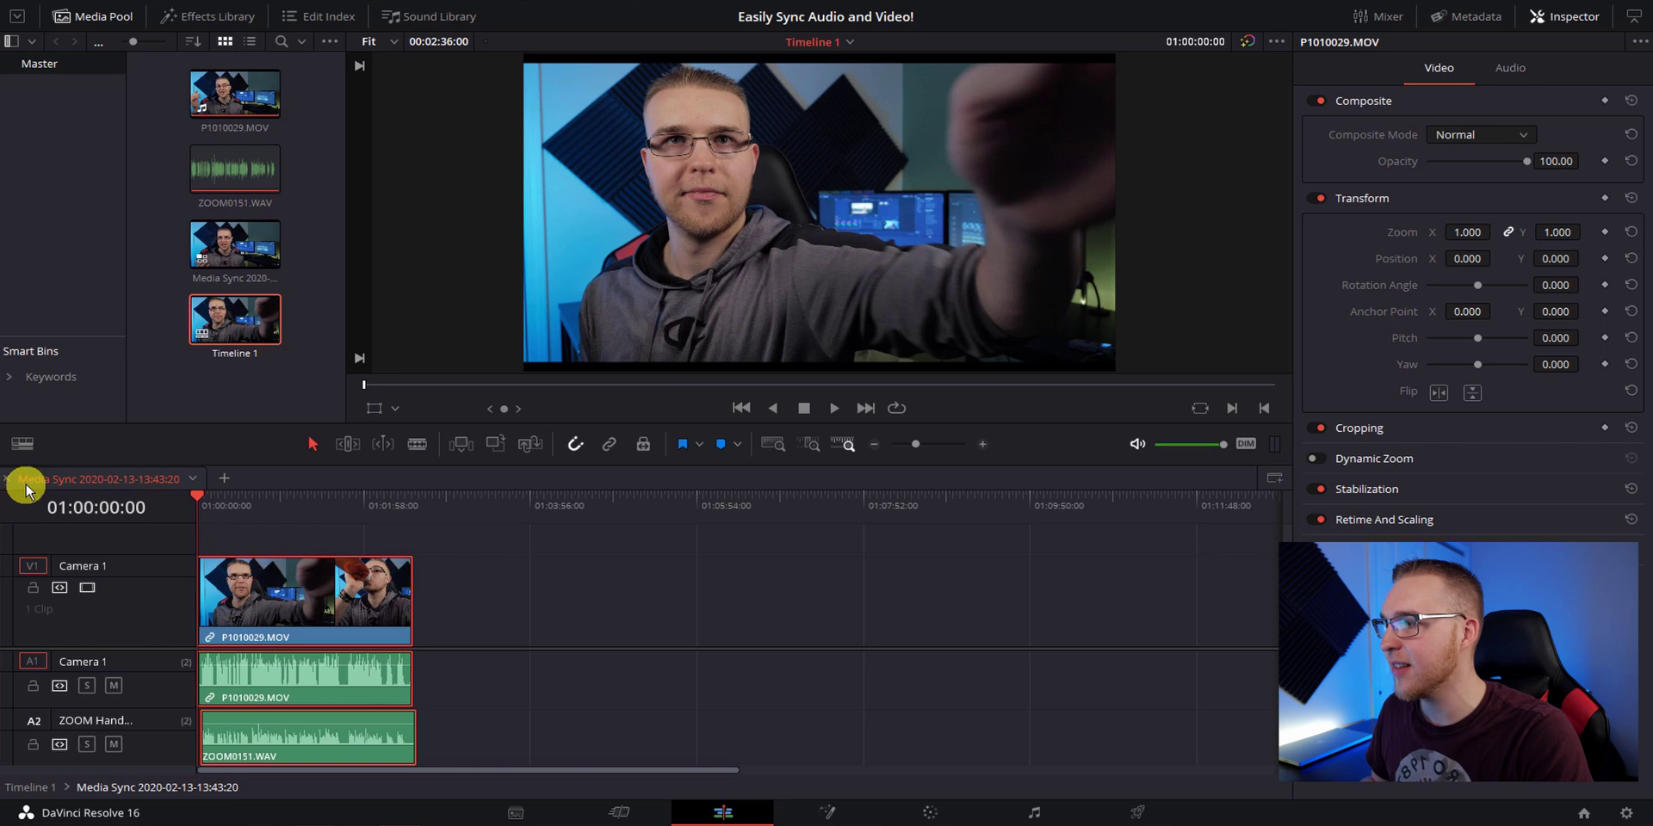
{"action": "left_click", "coordinate": [225, 479]}
{"action": "left_click", "coordinate": [317, 480]}
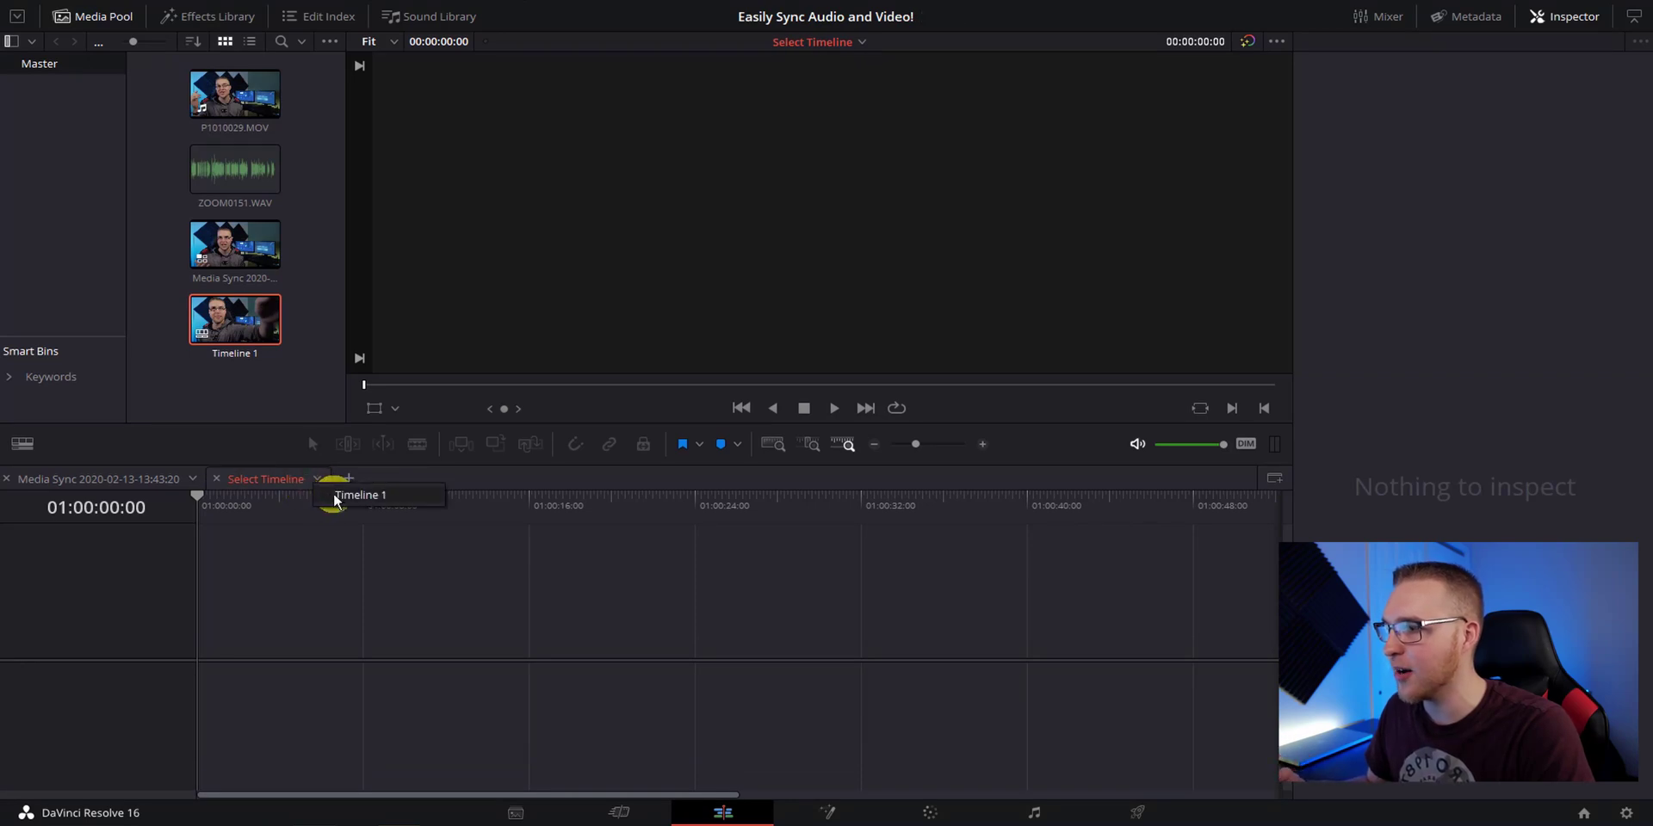
{"action": "left_click", "coordinate": [336, 495]}
Paste the copied synced clips into Timeline 1 with F9 and select the pasted A1 and A2 audio
{"action": "left_click", "coordinate": [531, 502]}
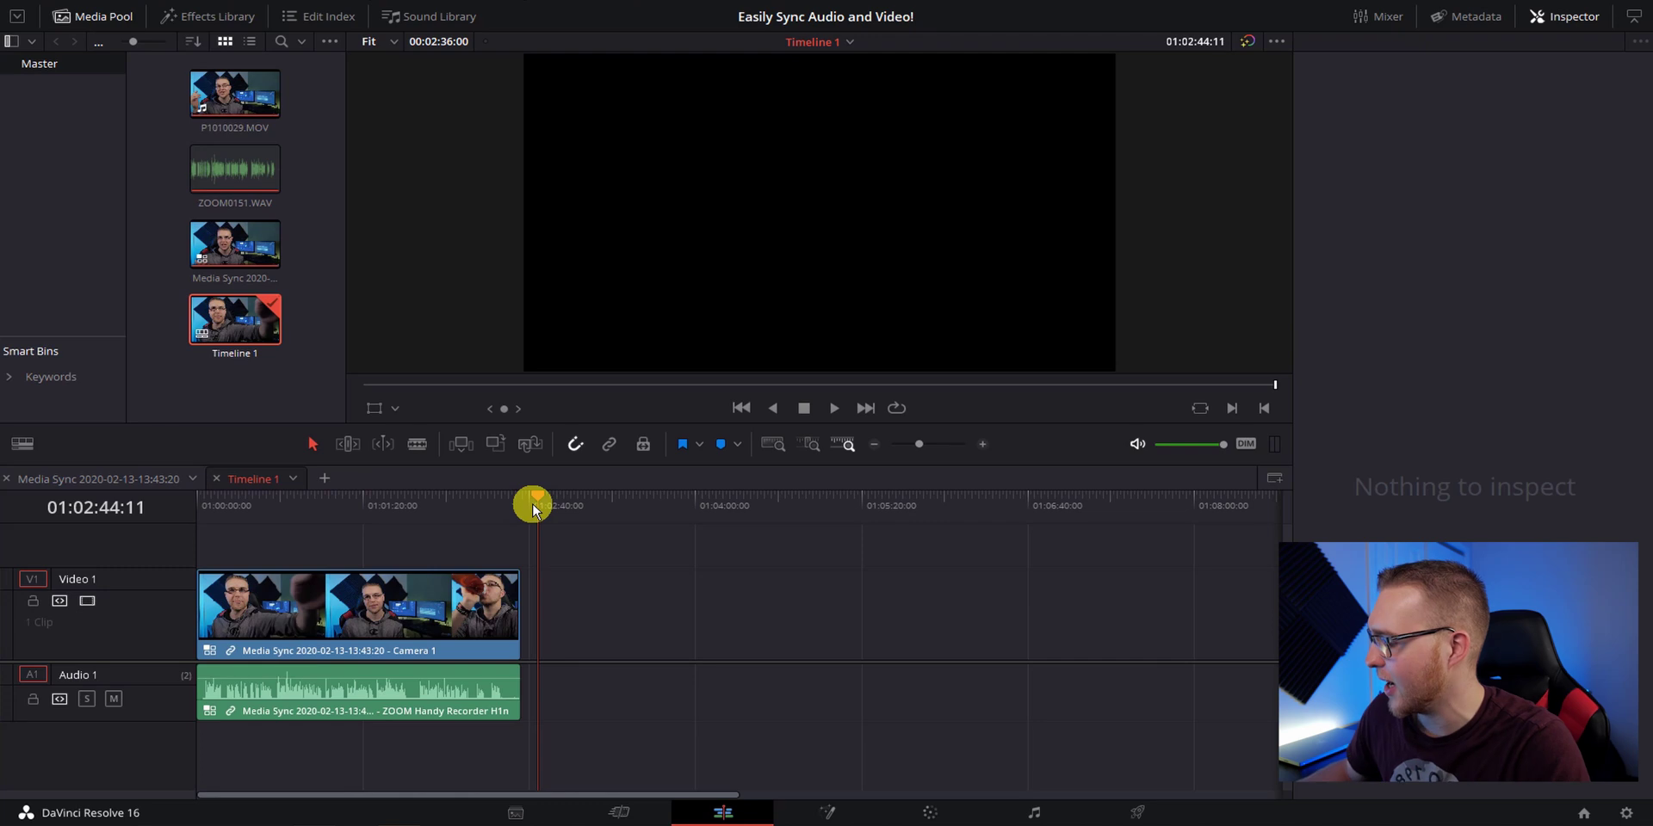
{"action": "key", "text": "F9"}
{"action": "left_click", "coordinate": [544, 503]}
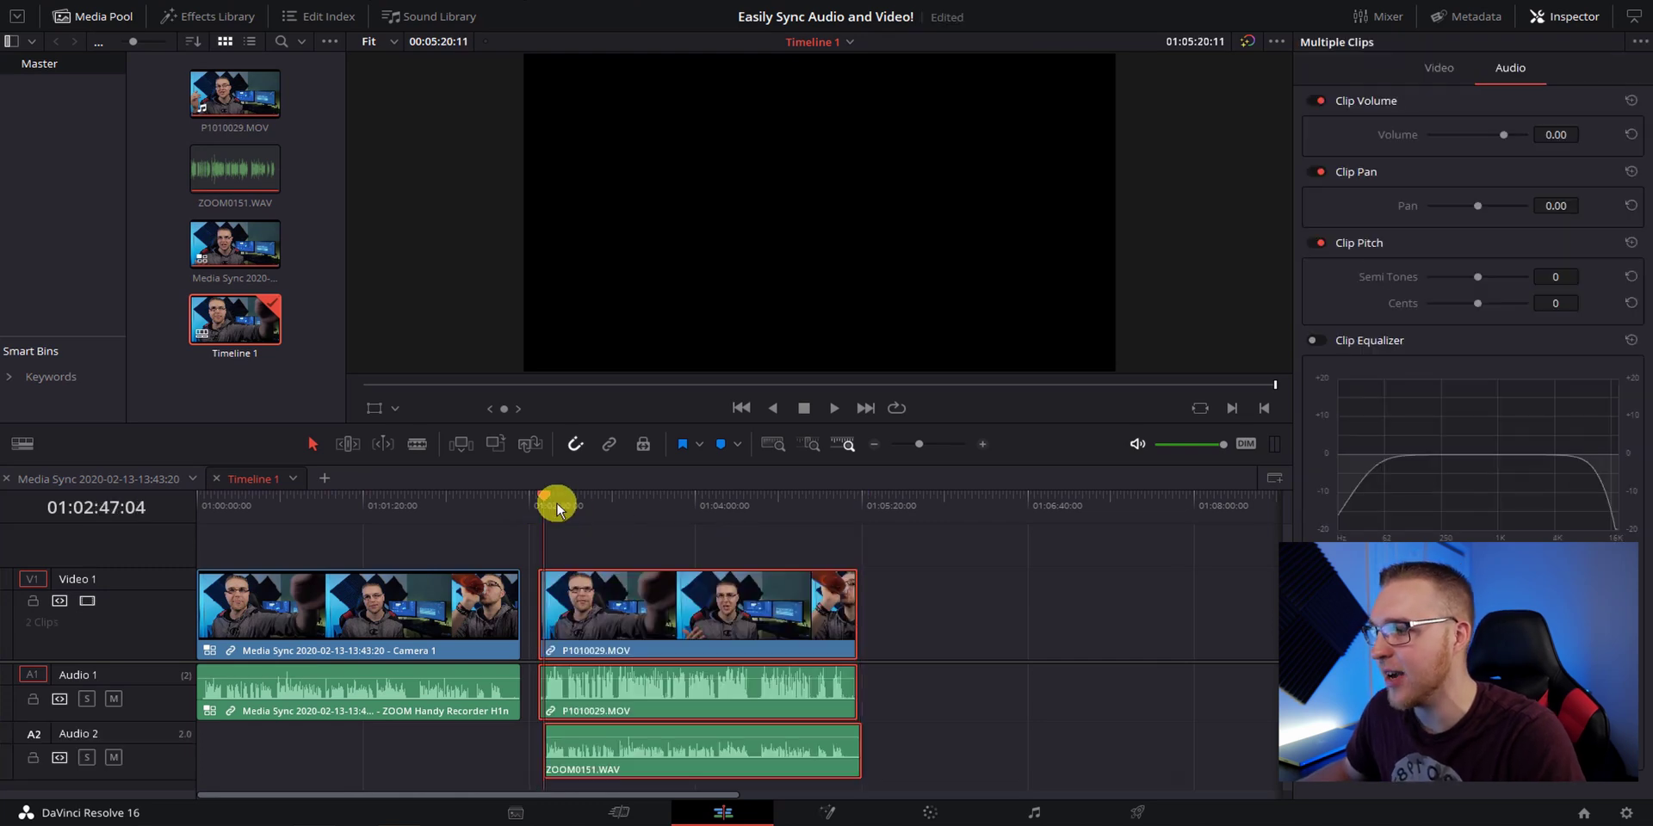
{"action": "mouse_move", "coordinate": [952, 693]}
{"action": "left_mouse_down"}
{"action": "mouse_move", "coordinate": [683, 689]}
{"action": "mouse_move", "coordinate": [738, 779]}
{"action": "left_mouse_up"}
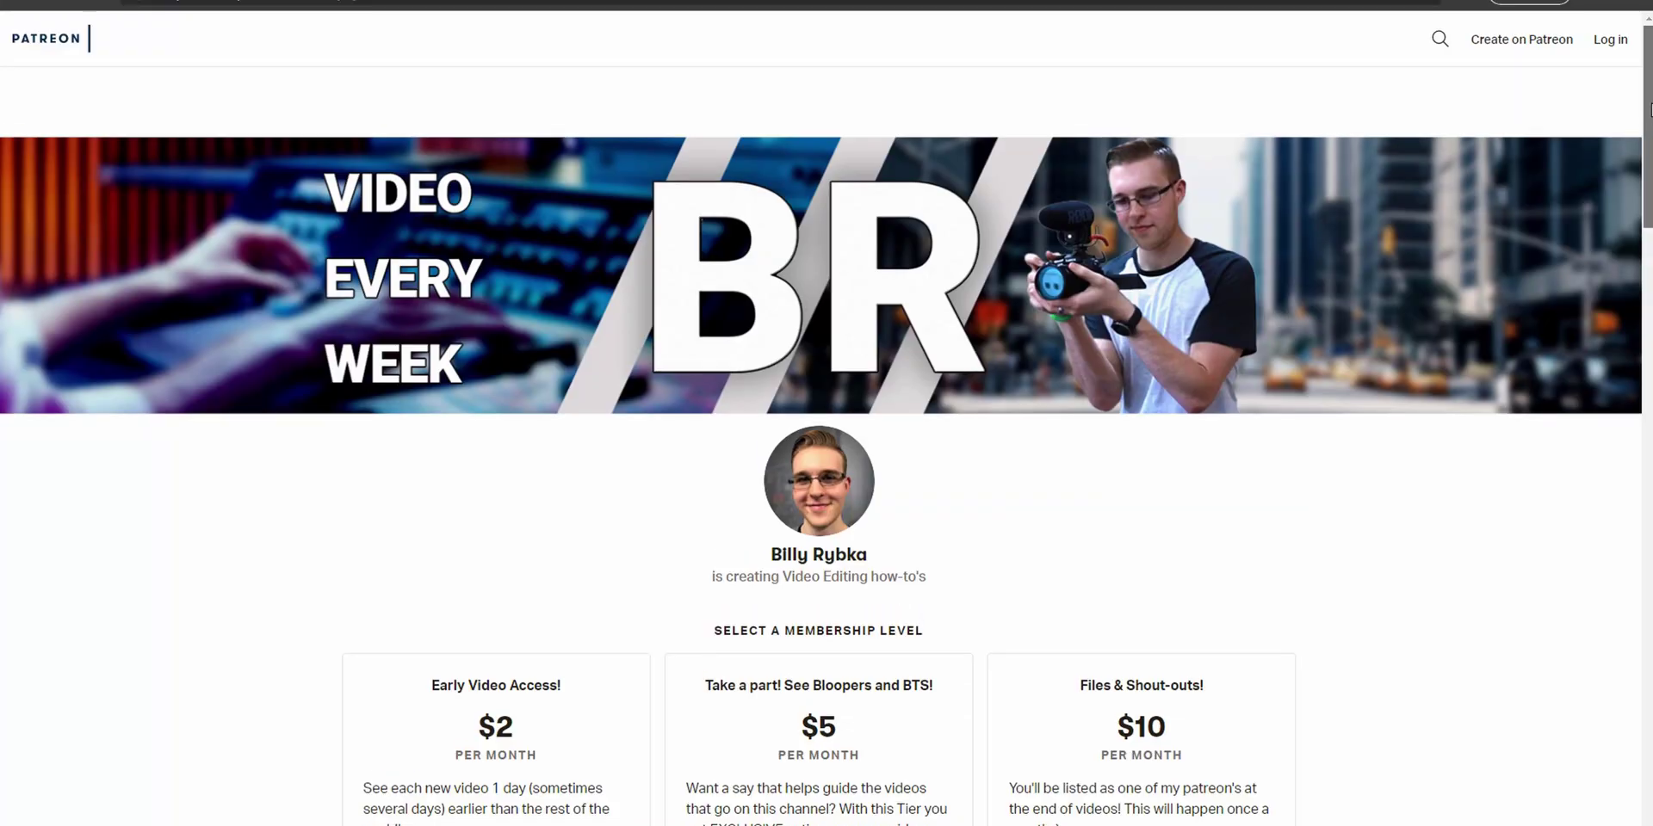
{"action": "scroll", "coordinate": [826, 431], "scroll_direction": "down", "scroll_amount": 3}
{"action": "scroll", "coordinate": [826, 430], "scroll_direction": "down", "scroll_amount": 1}
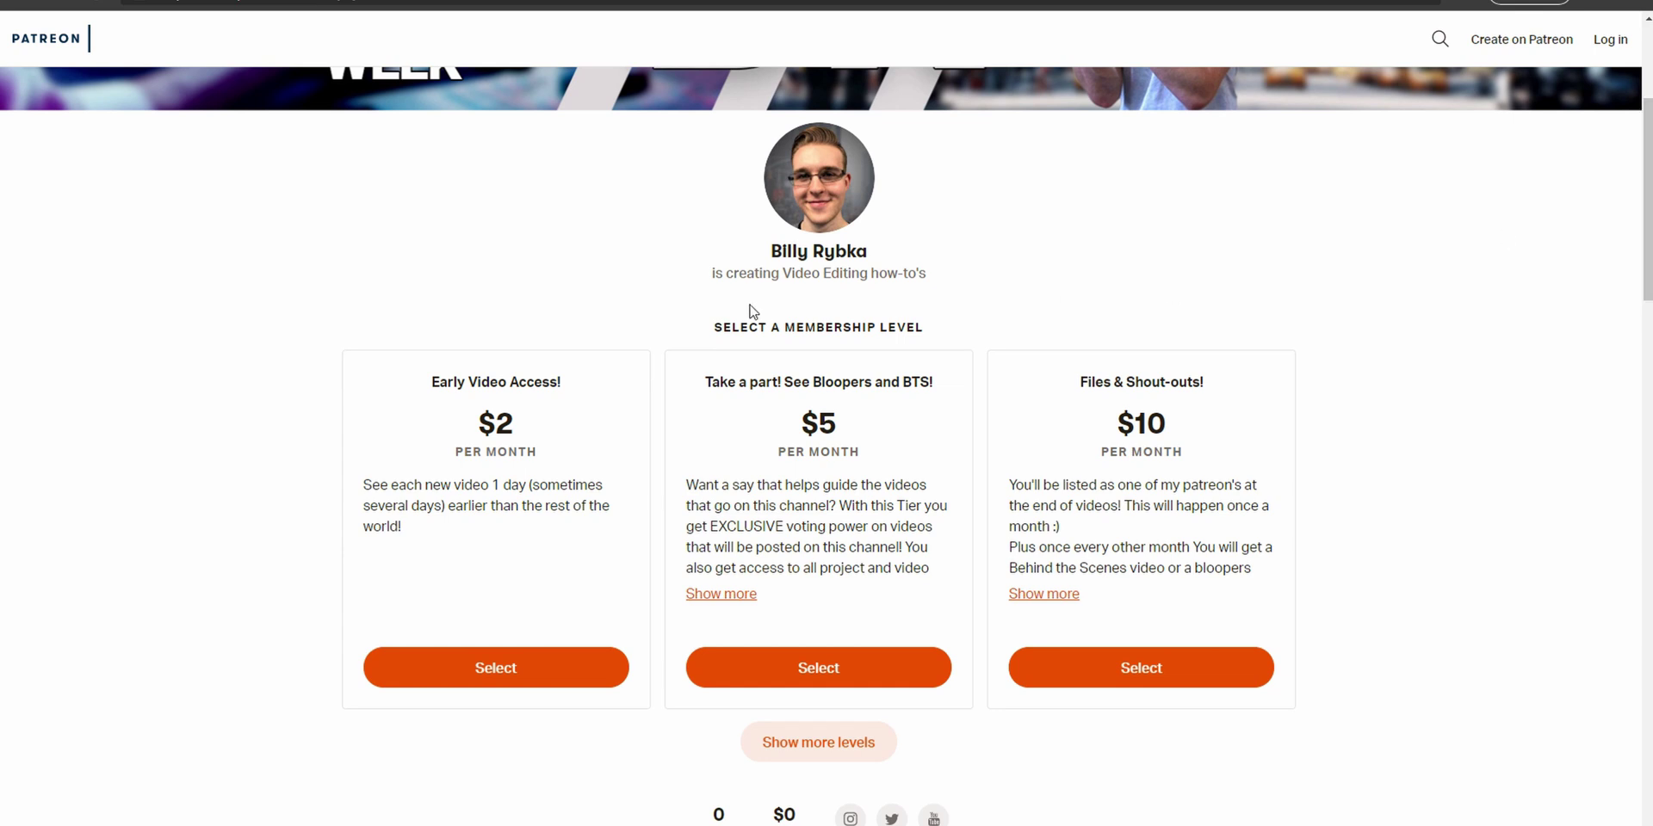